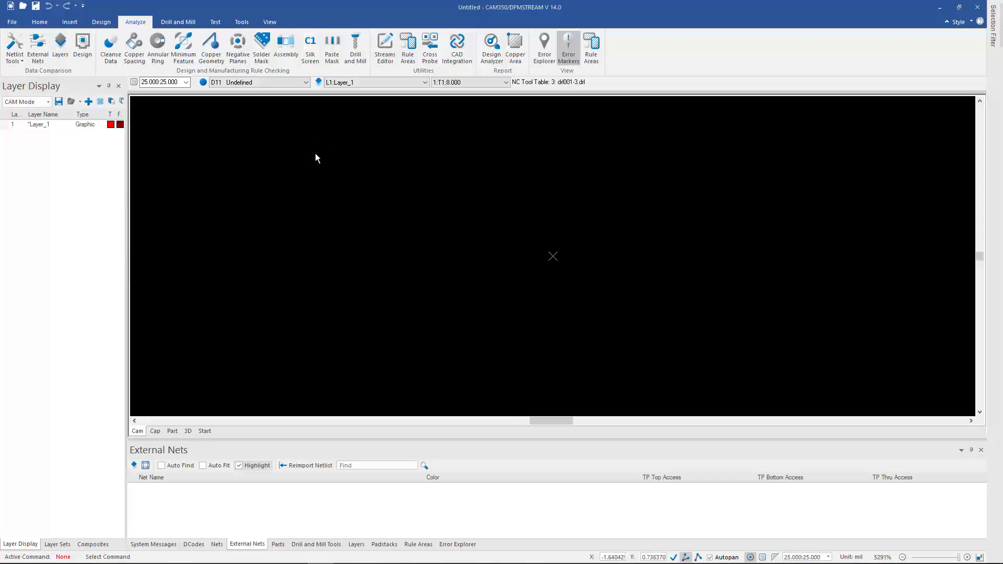
# Automatically import the 274x DST Demo folder and advance to the 10-layer Layer Stackup Definition.
pyautogui.click(12, 22)
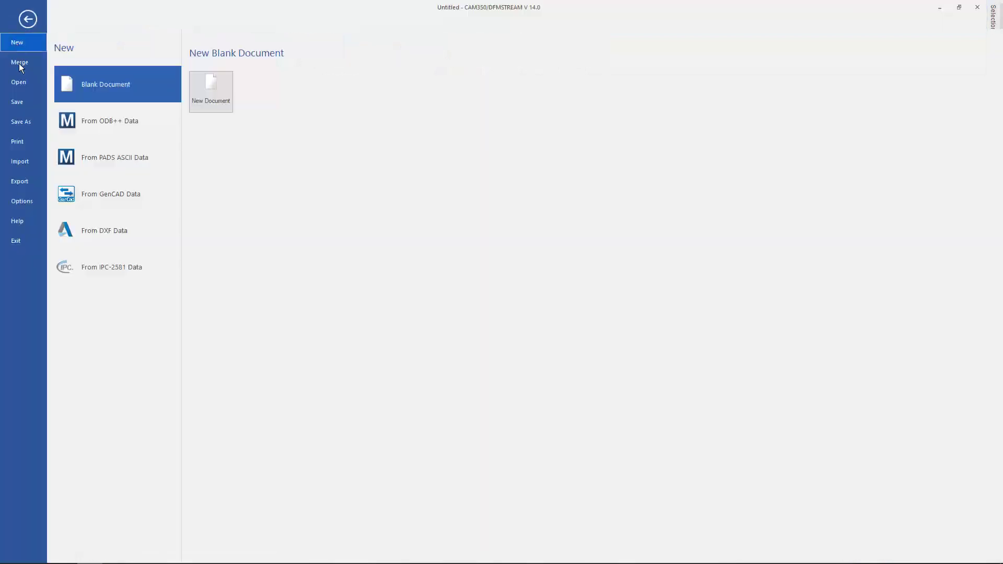
pyautogui.click(29, 160)
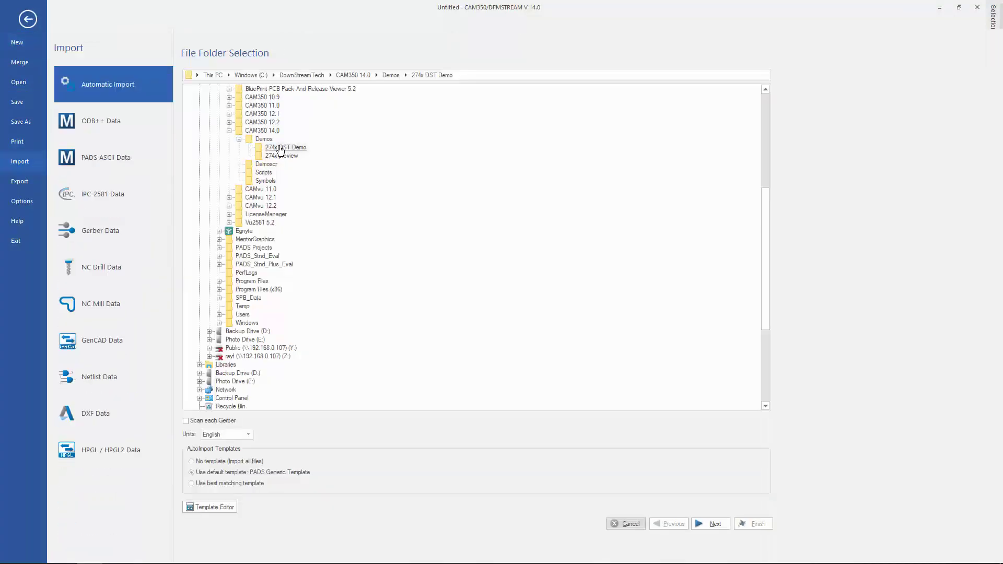
pyautogui.click(706, 522)
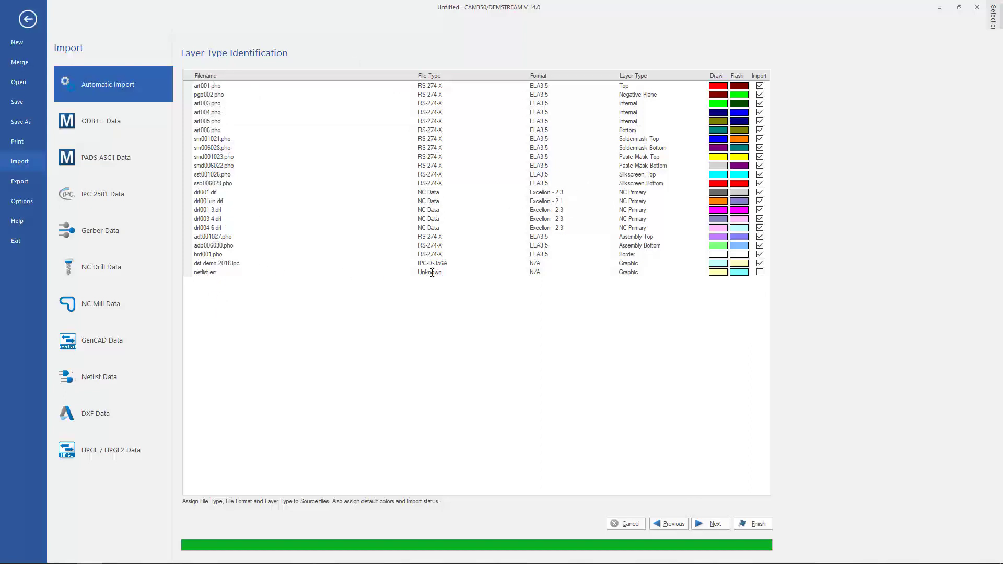
pyautogui.click(714, 524)
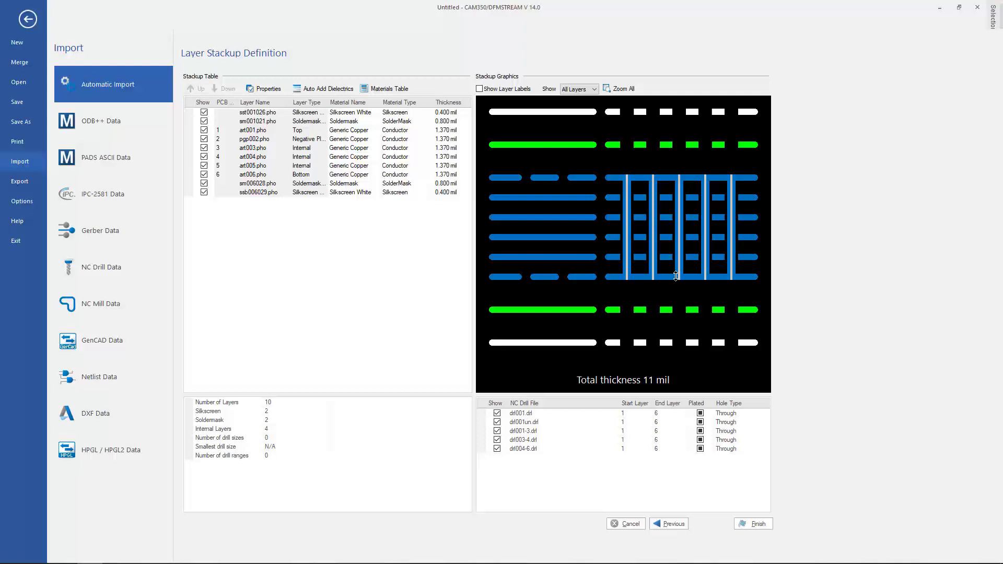
# Set drill spans to 1–3 blind, 3–4 buried and 4–6 blind in the stackup graphics.
pyautogui.moveTo(685, 274); pyautogui.dragTo(706, 218)
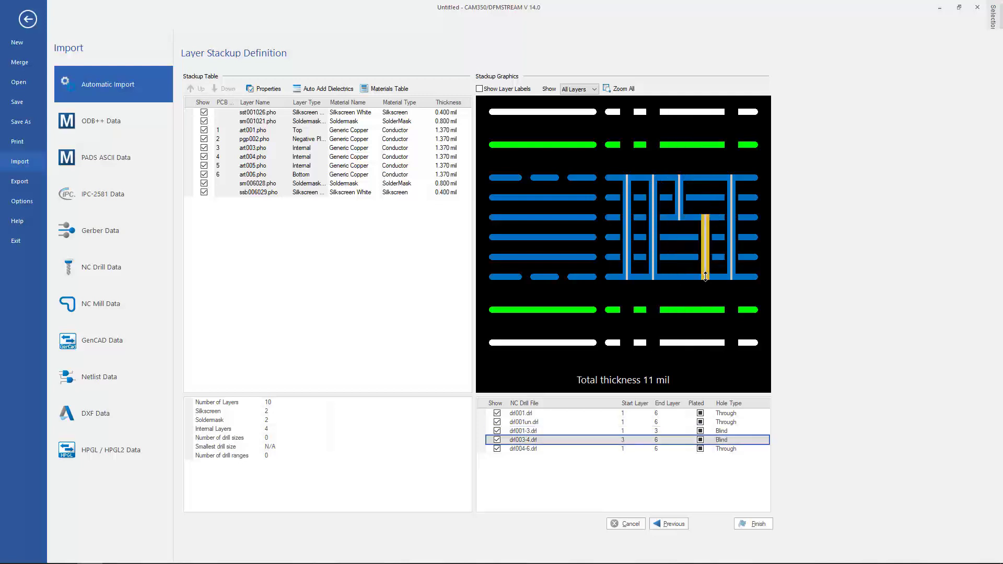
pyautogui.moveTo(706, 280); pyautogui.dragTo(706, 237)
pyautogui.moveTo(732, 178); pyautogui.dragTo(731, 237)
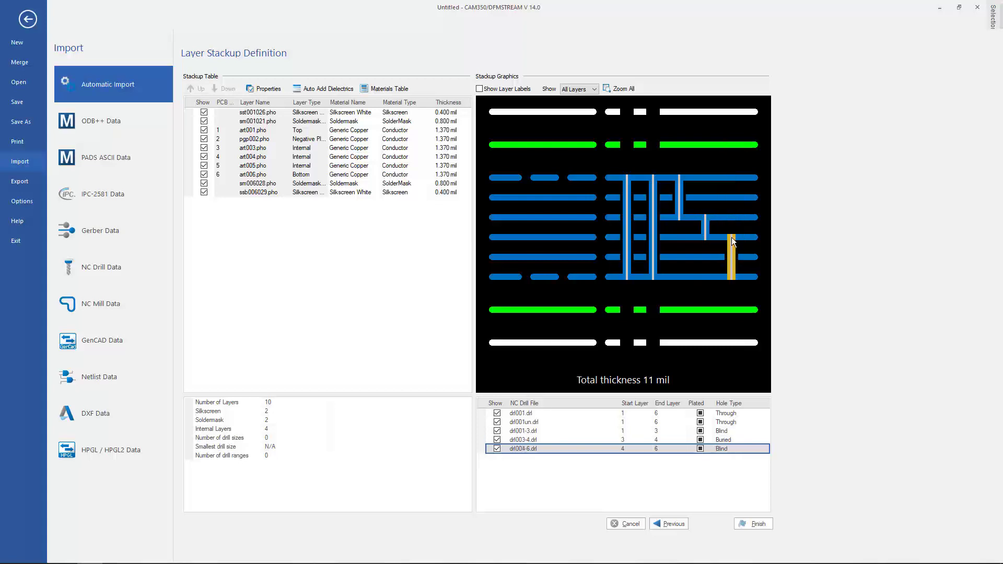
# Leave drl001un.drl unplated with the span drills plated, finish the import and extract the netlist.
pyautogui.click(700, 424)
pyautogui.click(700, 414)
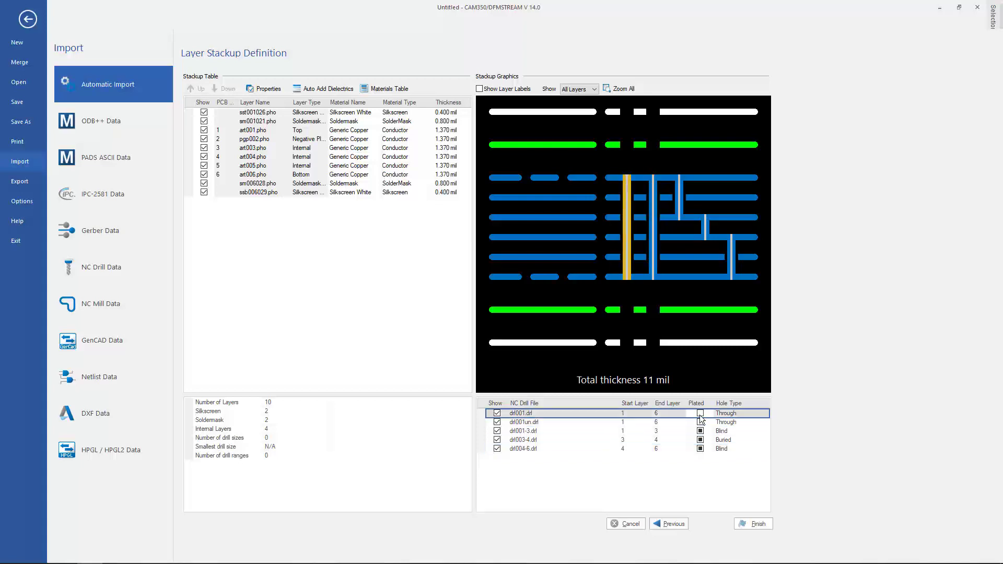
pyautogui.click(700, 431)
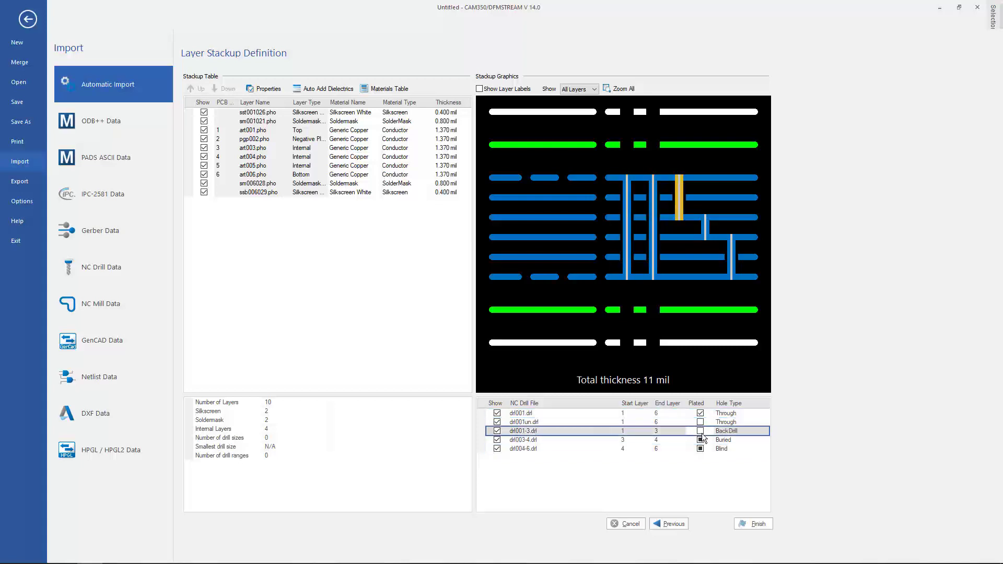
pyautogui.click(700, 432)
pyautogui.click(700, 440)
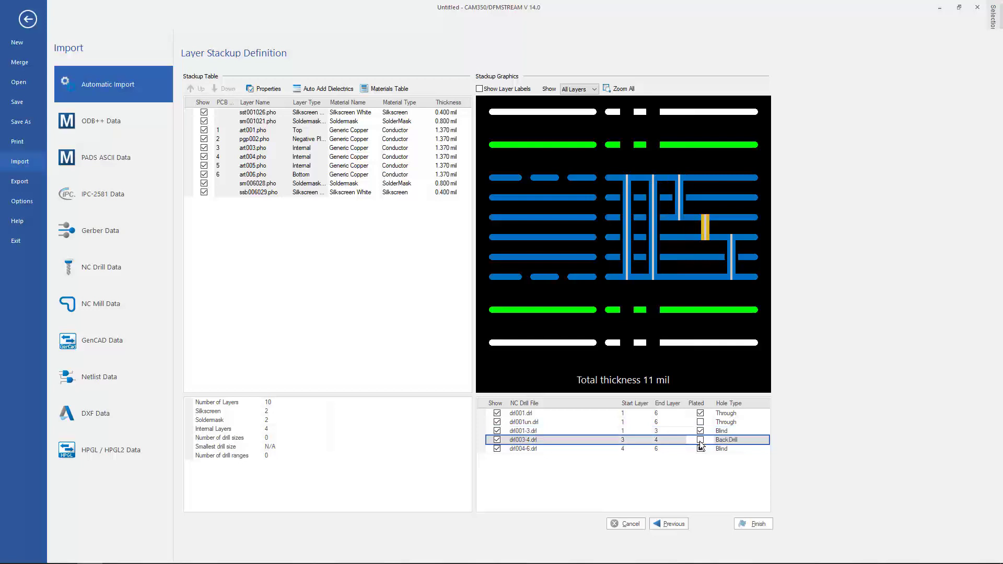
pyautogui.click(699, 449)
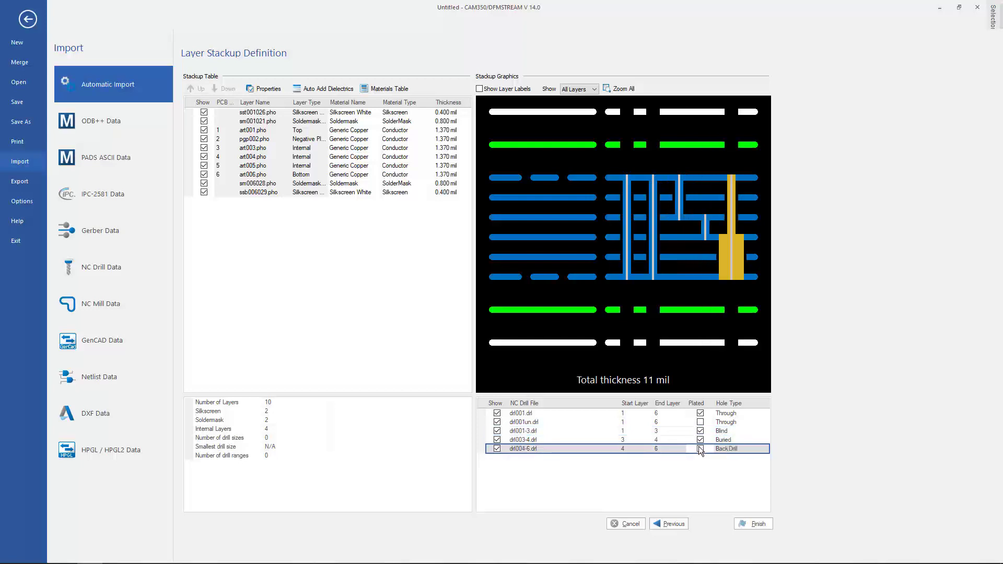
pyautogui.click(754, 523)
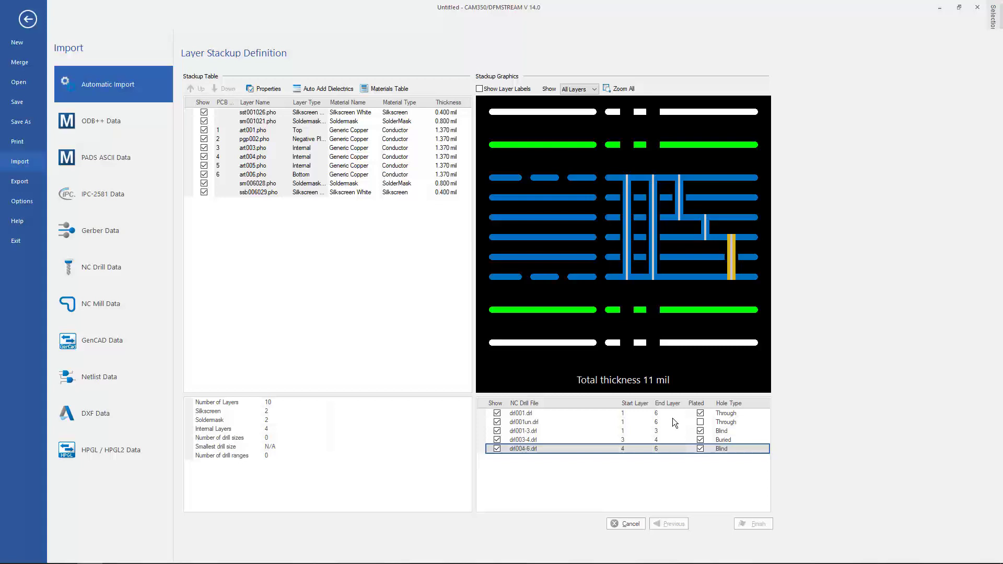
pyautogui.click(480, 305)
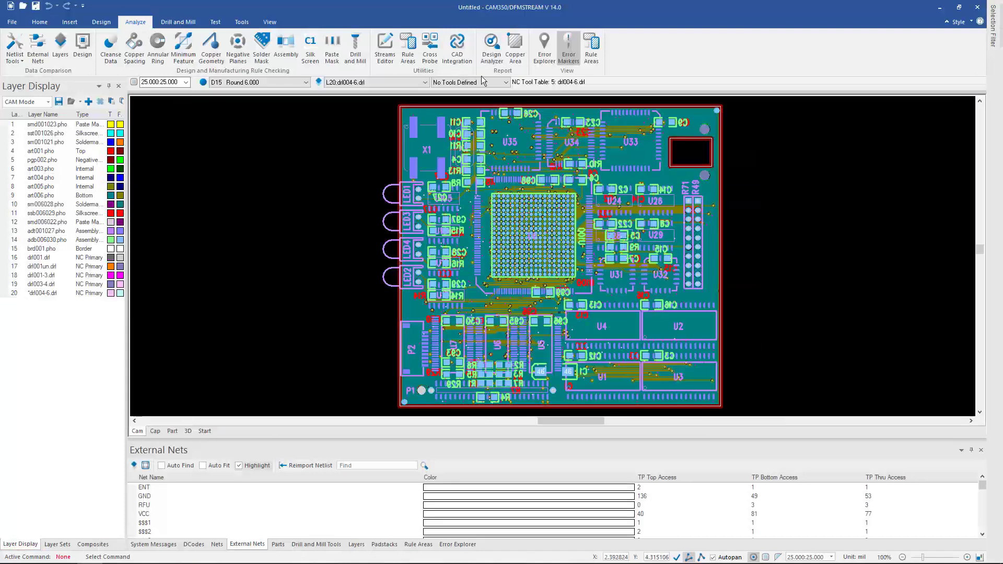
# Run External Nets extraction on the entire design space and confirm no errors in Error Explorer.
pyautogui.click(37, 48)
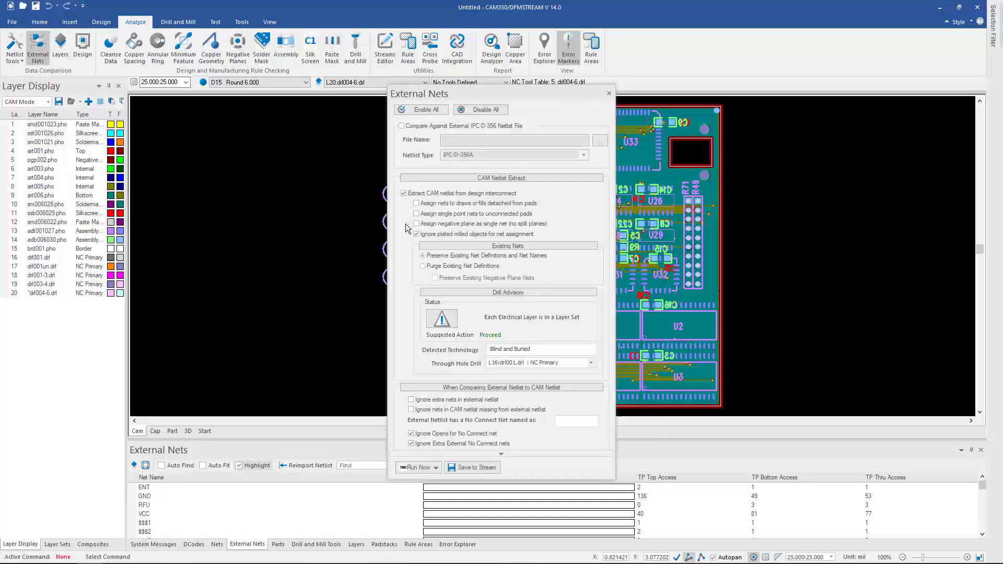
pyautogui.click(416, 469)
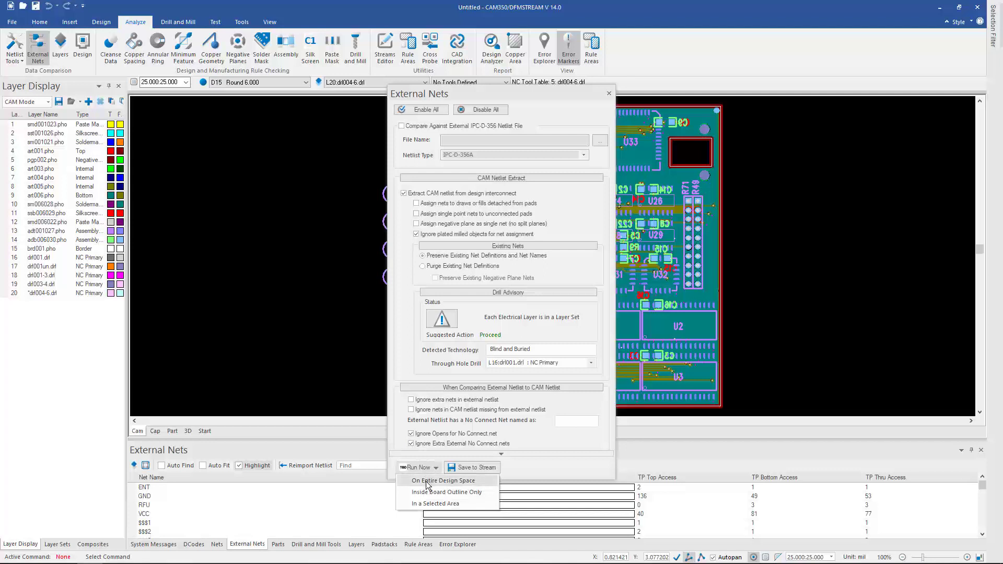
pyautogui.click(427, 481)
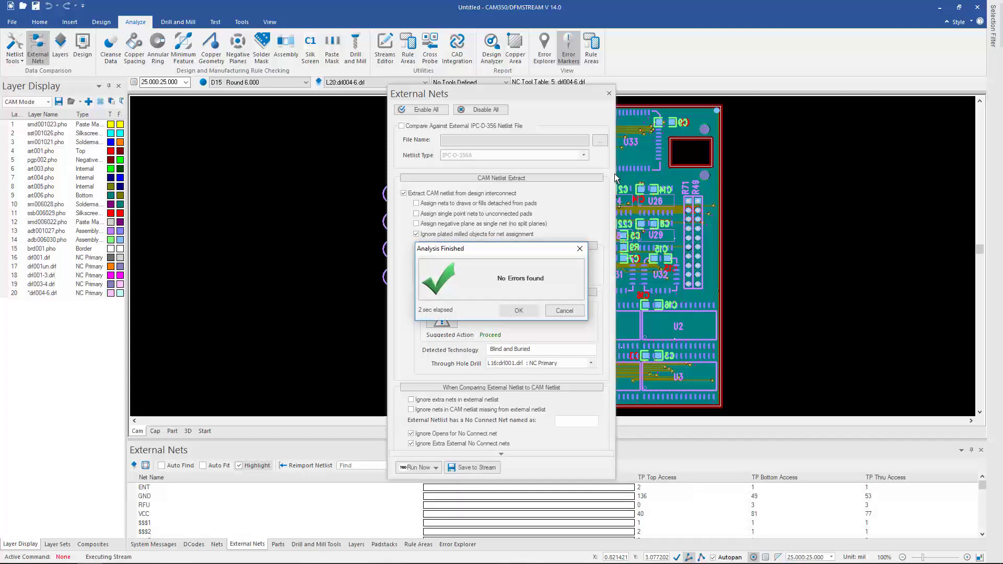
pyautogui.click(515, 311)
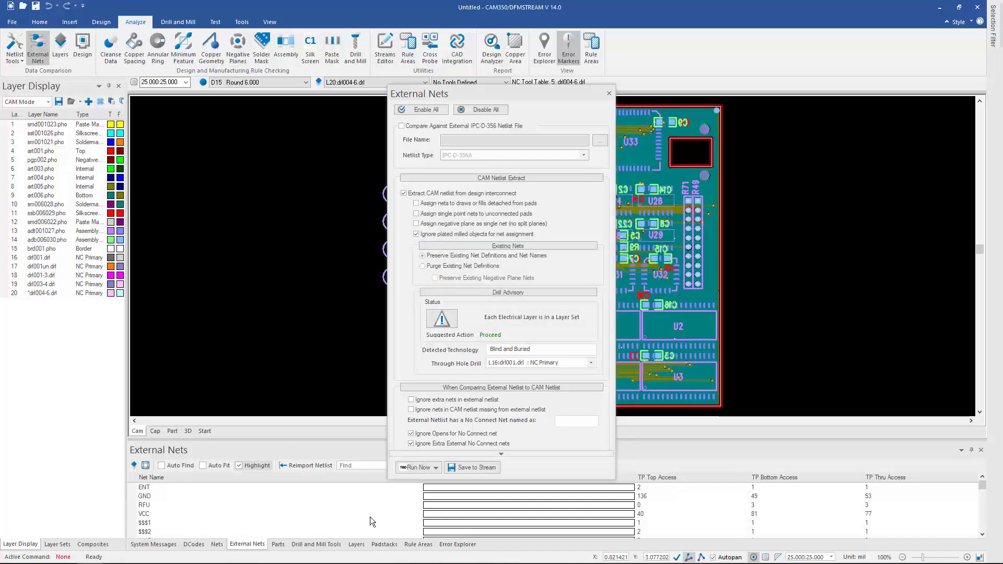
pyautogui.click(457, 544)
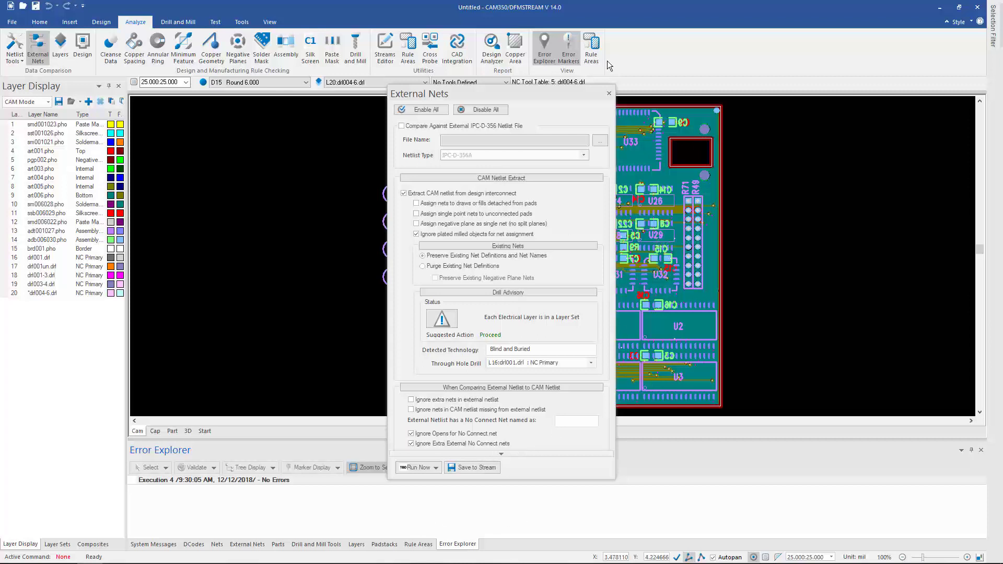
# Close External Nets and load a comparison design in the Design check, adding layers 21–40.
pyautogui.click(609, 93)
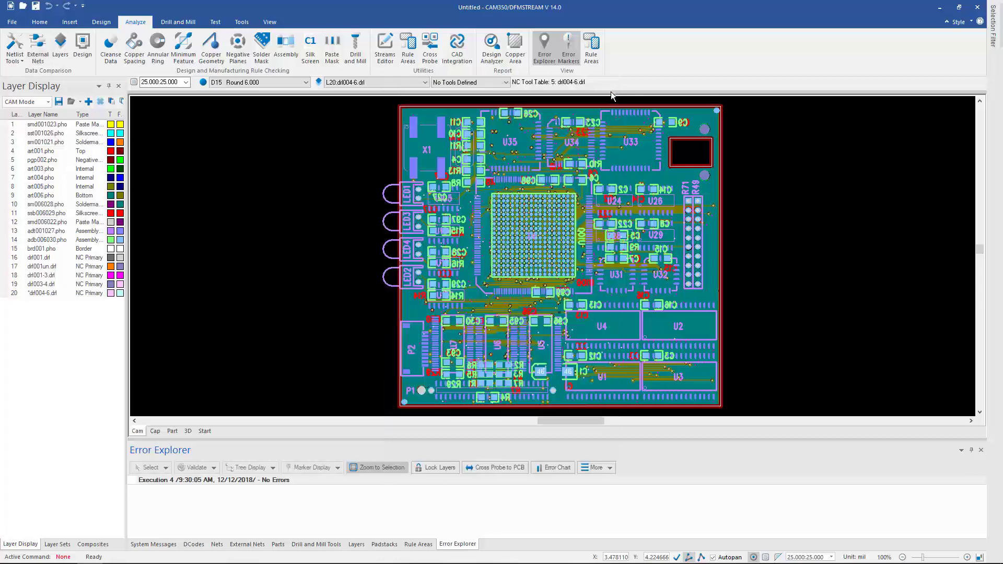
pyautogui.click(83, 46)
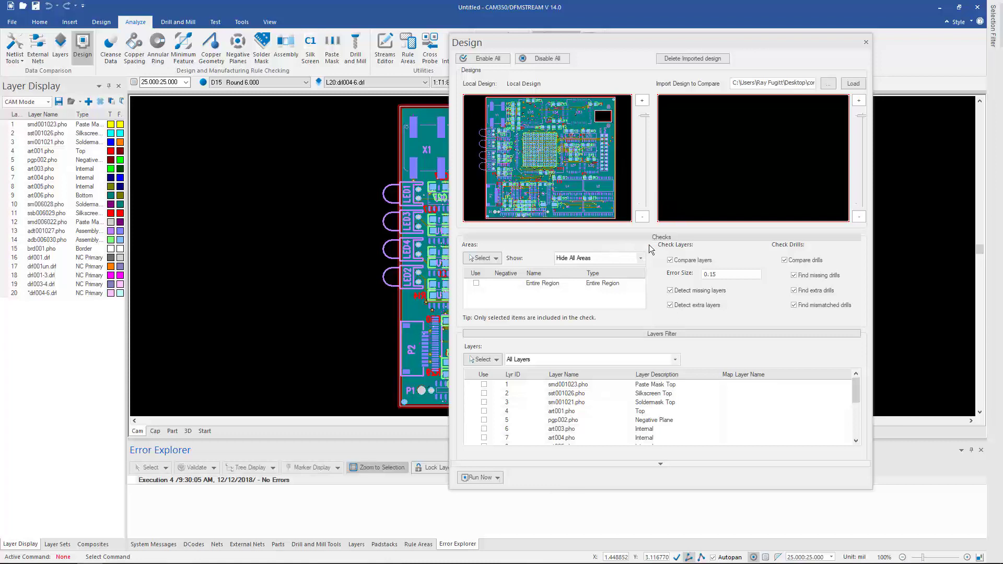
pyautogui.click(853, 83)
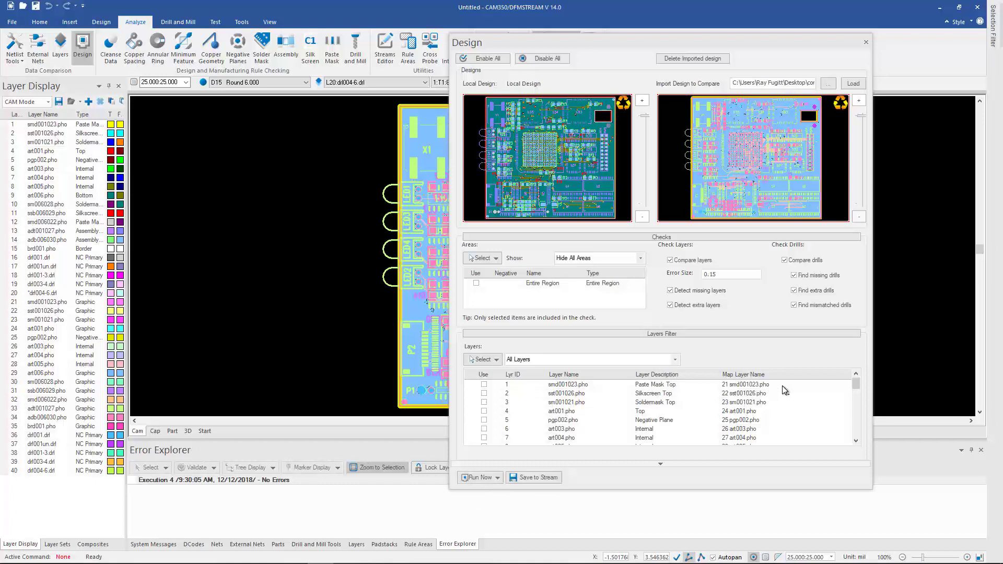
# Confirm smd001023.pho stays mapped to layer 21 in the Map Layer Name list.
pyautogui.click(570, 387)
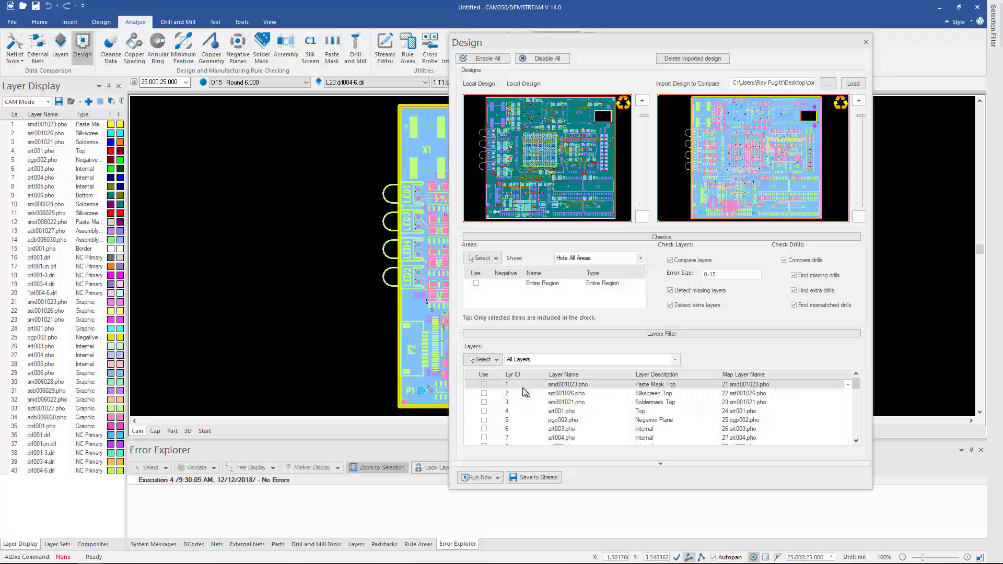
pyautogui.click(847, 386)
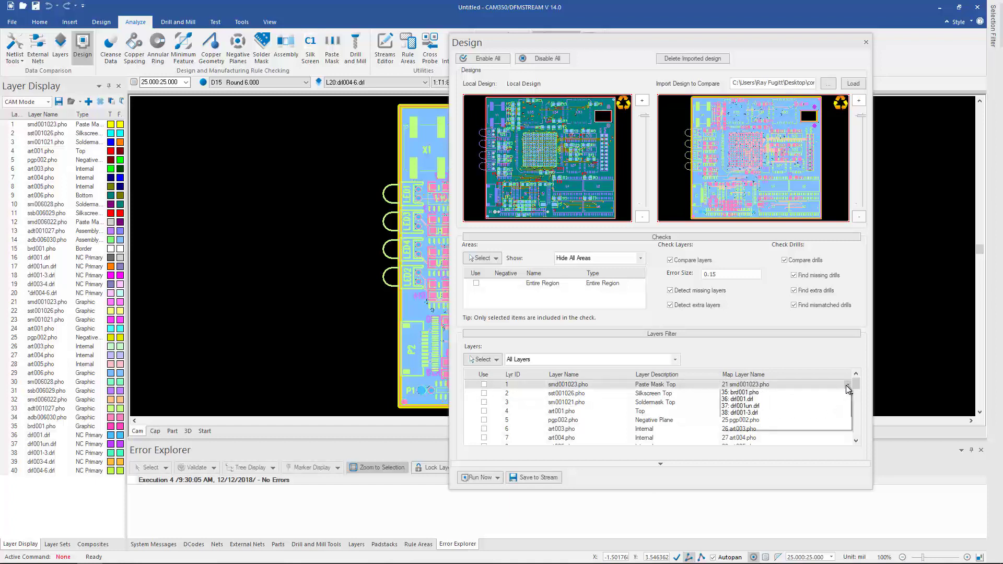
pyautogui.click(820, 359)
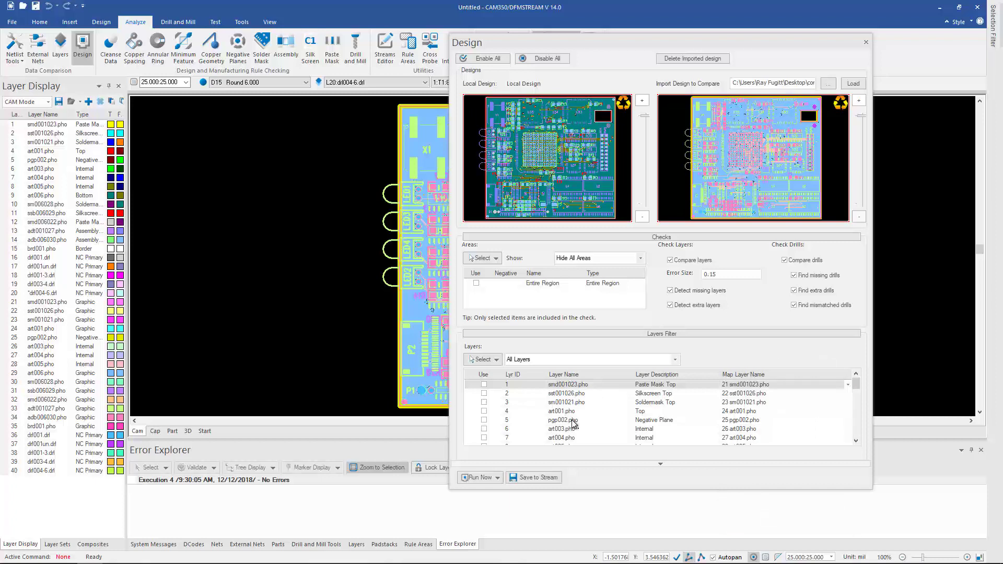
# Compare the designs over the entire design space and show the 31 errors as results.
pyautogui.click(491, 478)
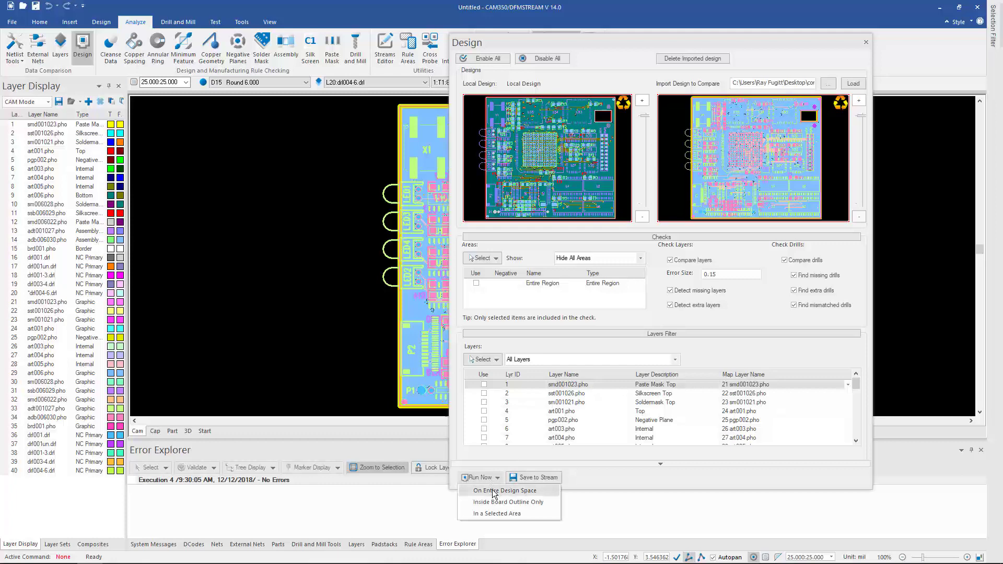
pyautogui.click(493, 491)
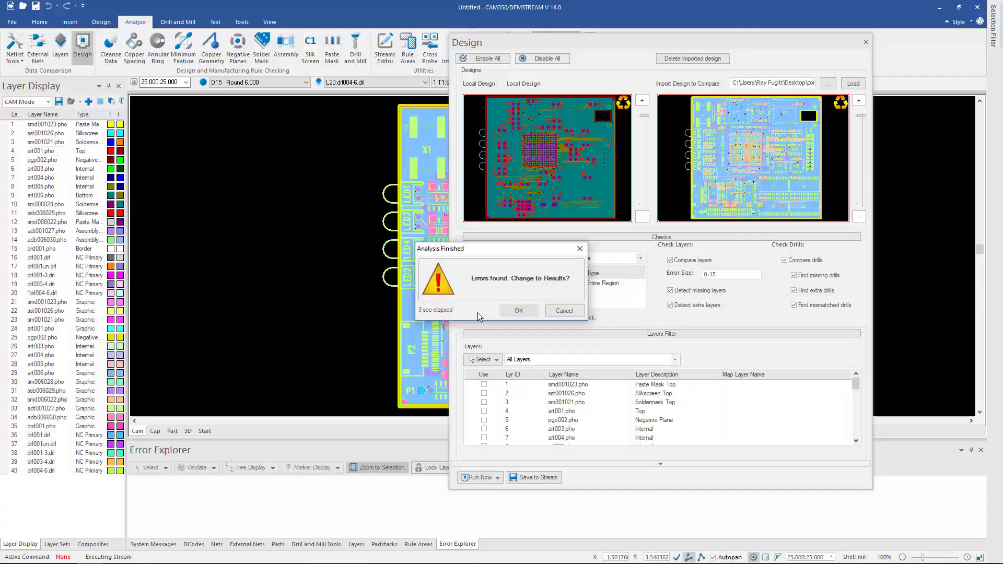
pyautogui.click(517, 311)
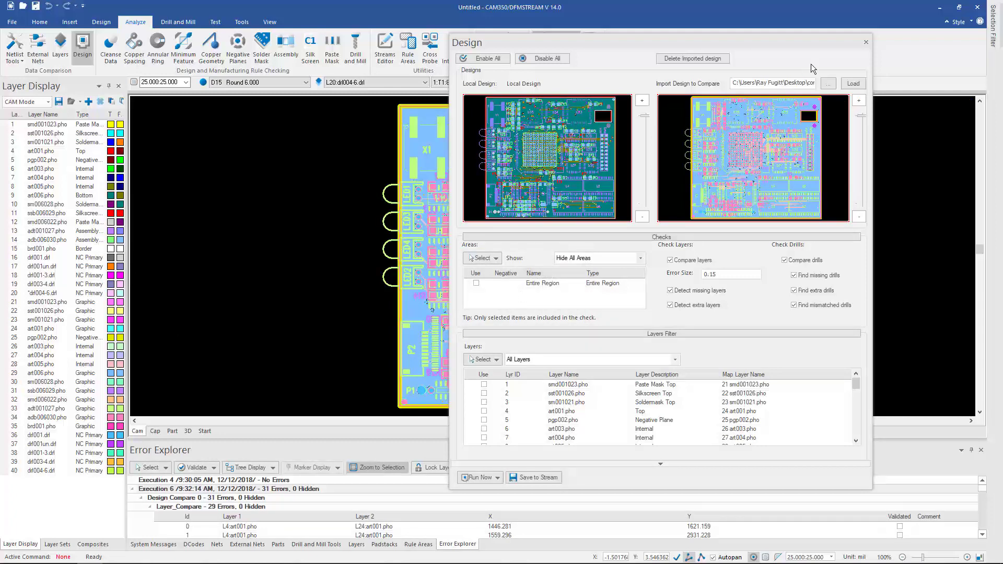
# Review the extra and missing drl001.drl drill errors from the Drill_Compare rows.
pyautogui.click(865, 42)
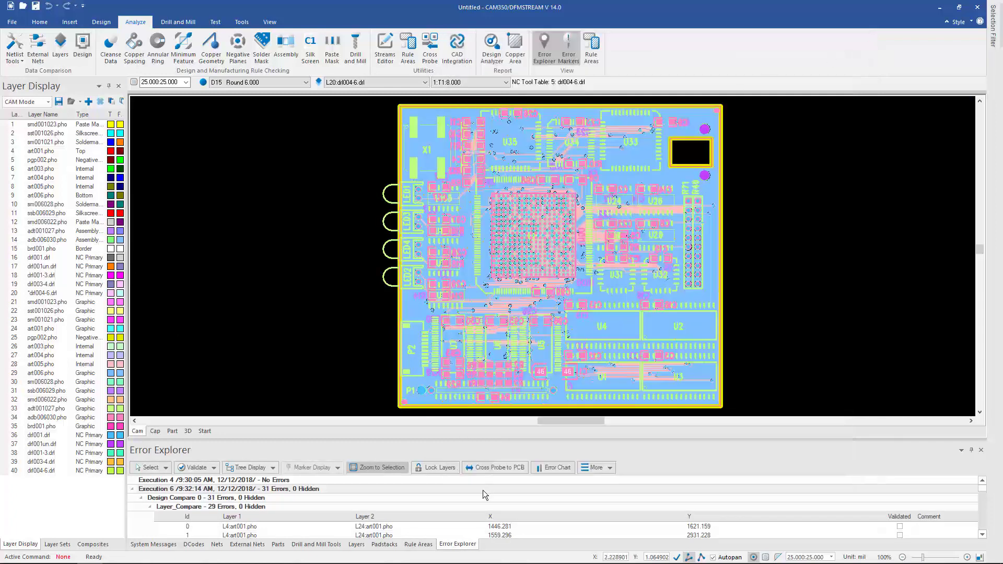
pyautogui.scroll(-10, 422, 528)
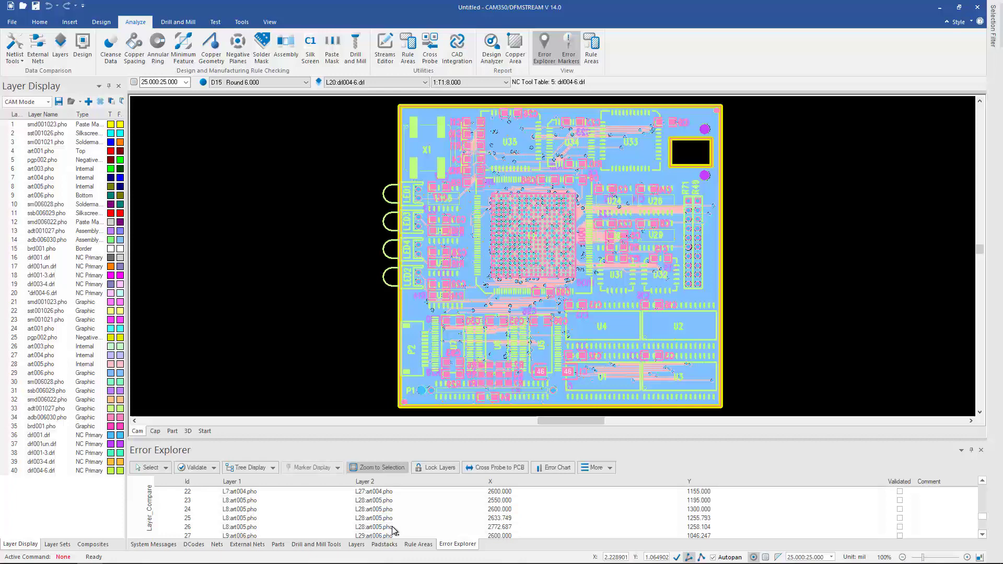
pyautogui.click(250, 502)
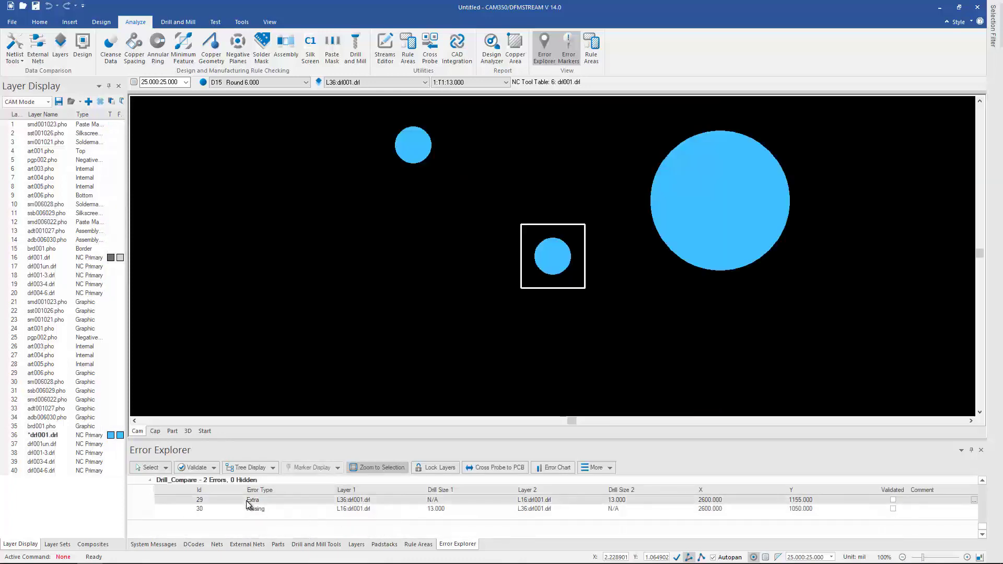
pyautogui.click(254, 509)
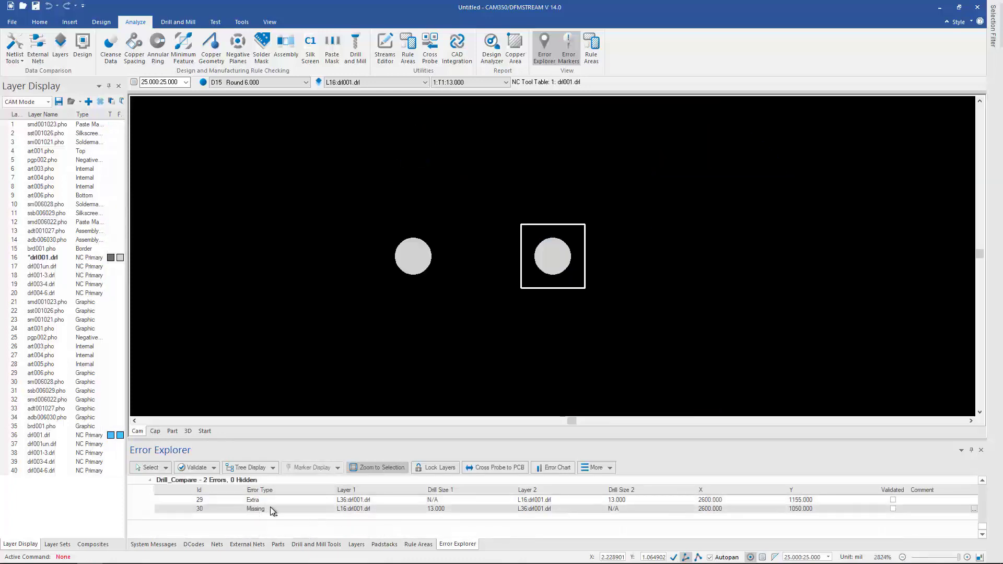
# Zoom to the first Layer_Compare error, a 0.017 sq inch polygon difference on art001.pho.
pyautogui.scroll(5, 271, 508)
pyautogui.click(253, 527)
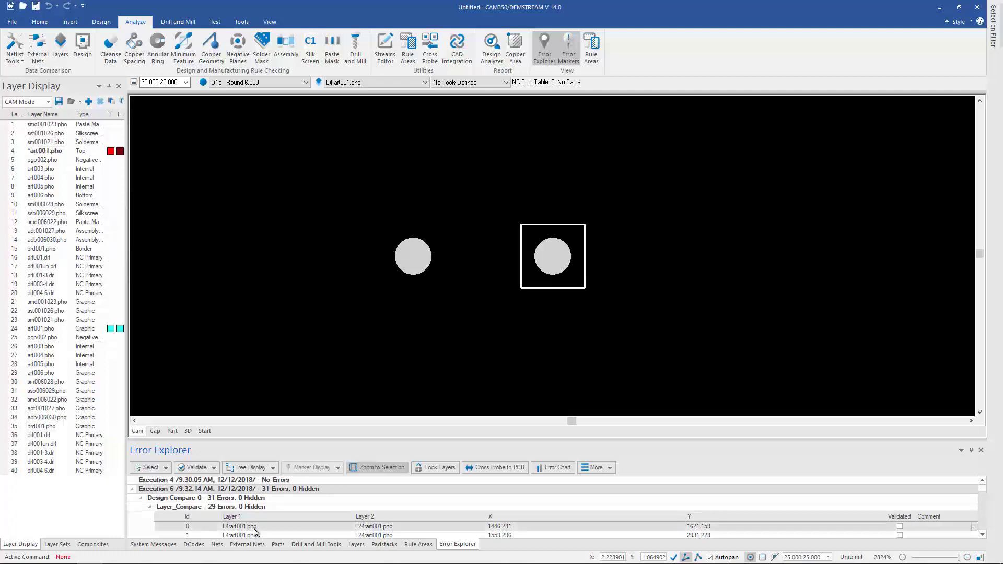
pyautogui.moveTo(571, 241)
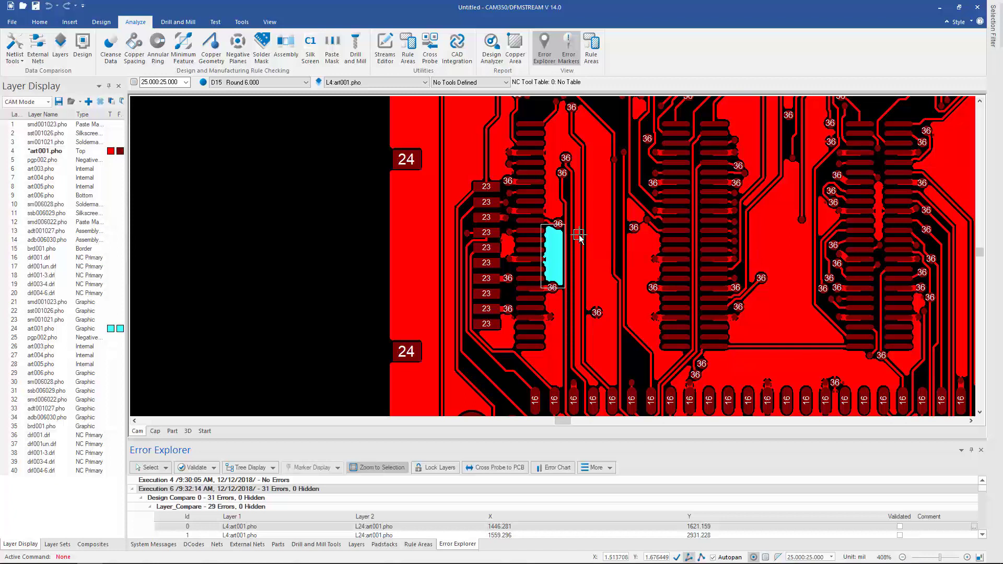
# Delete the imported comparison design in the Design check and close the dialog.
pyautogui.click(81, 53)
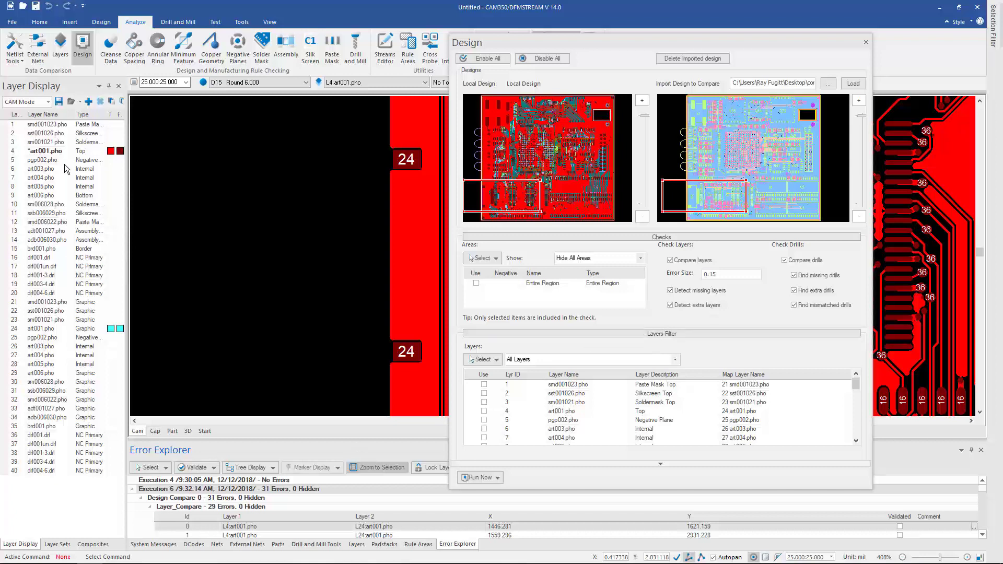
pyautogui.click(695, 61)
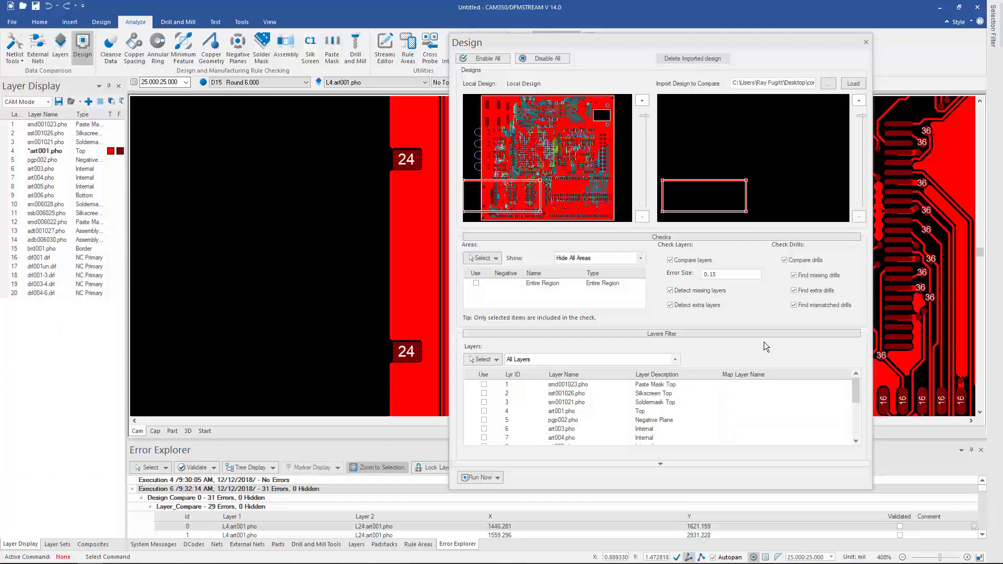
pyautogui.click(865, 43)
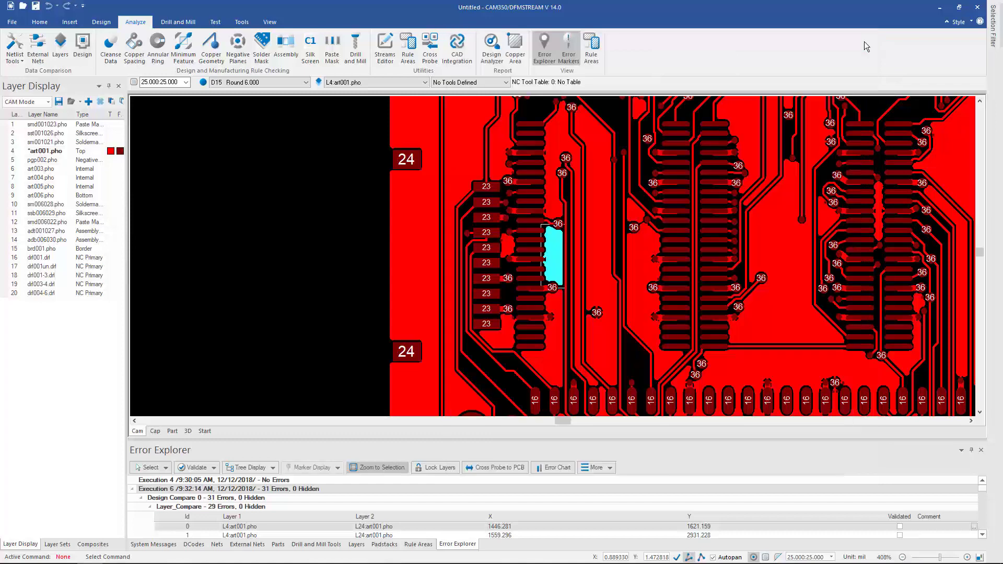
# Open Design Analyzer and import vendors from 102518 Default Vendor List.csv.
pyautogui.click(491, 47)
pyautogui.moveTo(511, 124); pyautogui.dragTo(572, 106)
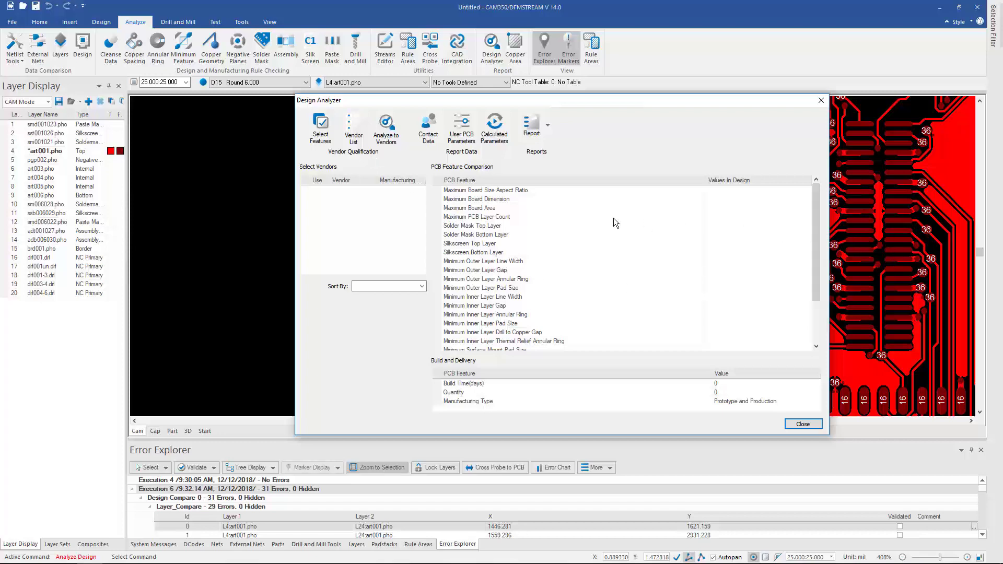
pyautogui.click(352, 130)
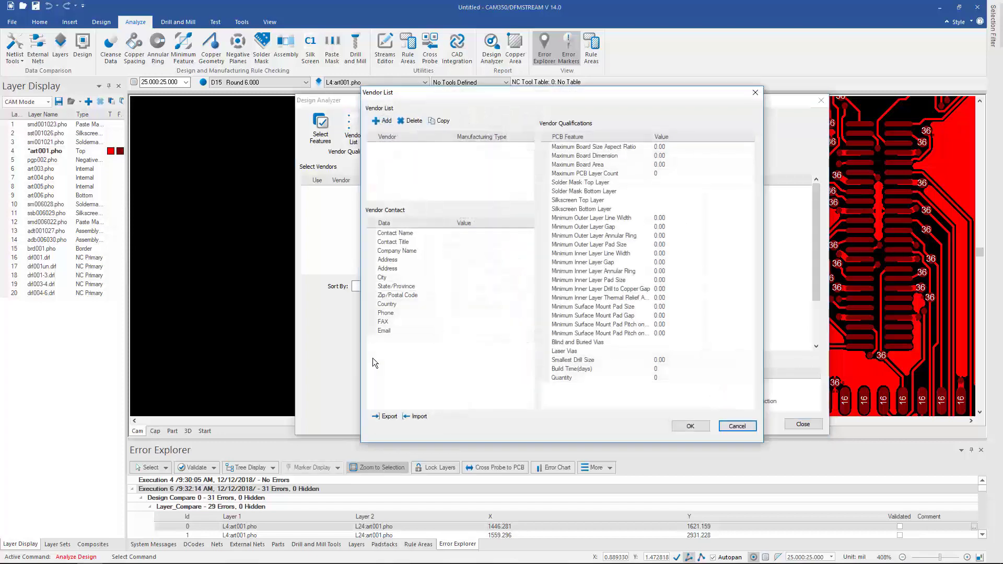
pyautogui.click(415, 417)
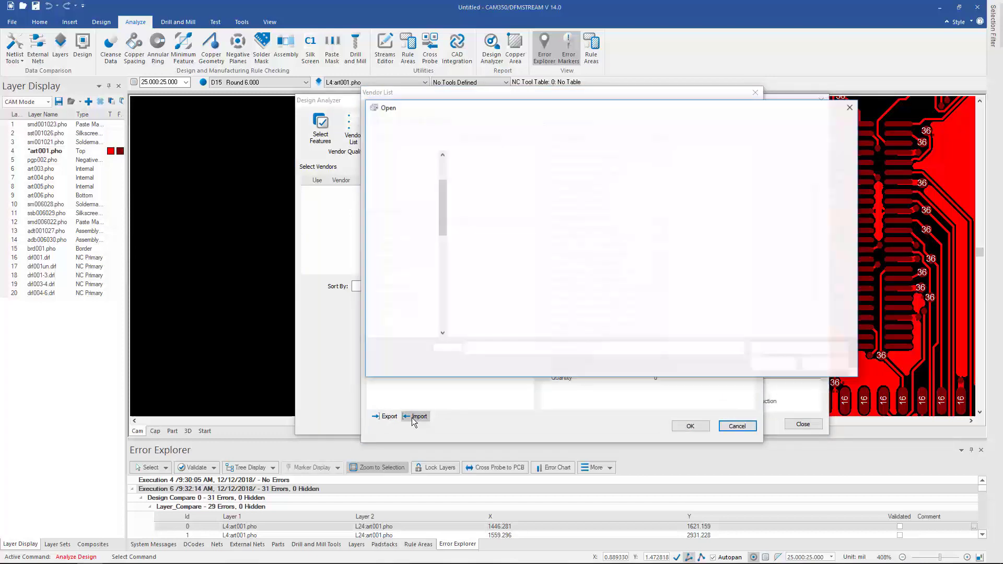
pyautogui.click(491, 326)
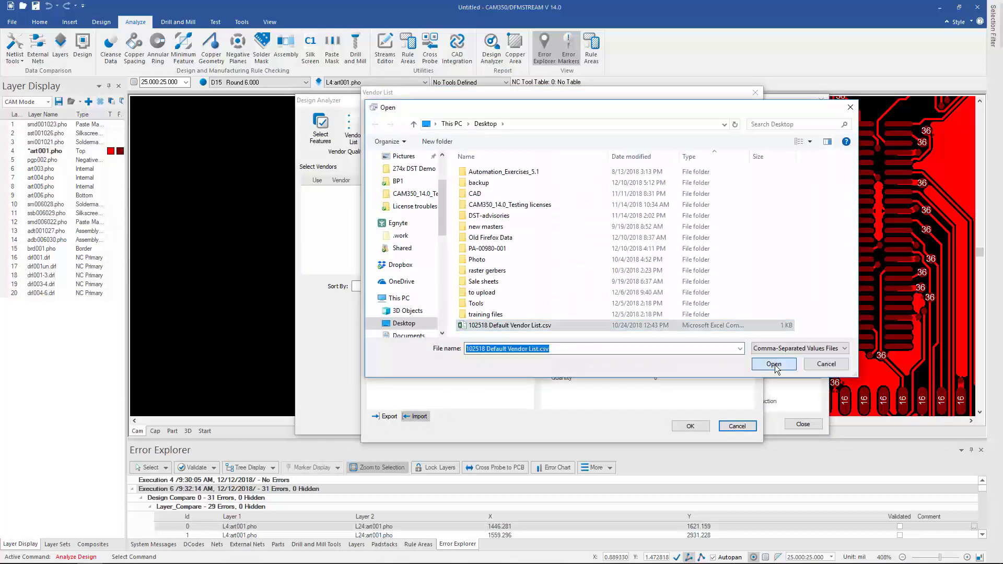
pyautogui.click(772, 365)
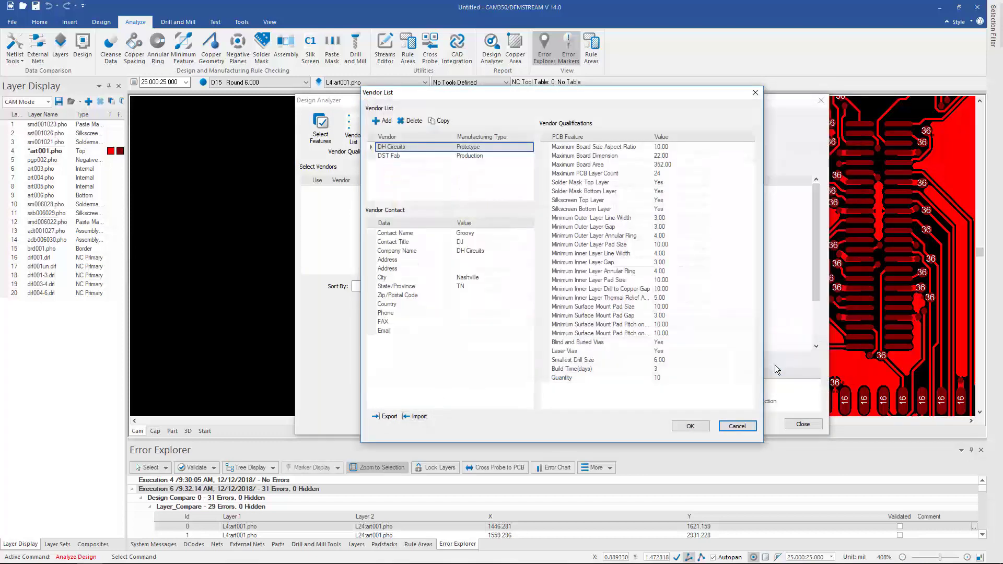
# Review the DH Circuits and DST Fab vendor details and accept the vendor list.
pyautogui.click(410, 157)
pyautogui.click(399, 148)
pyautogui.click(397, 156)
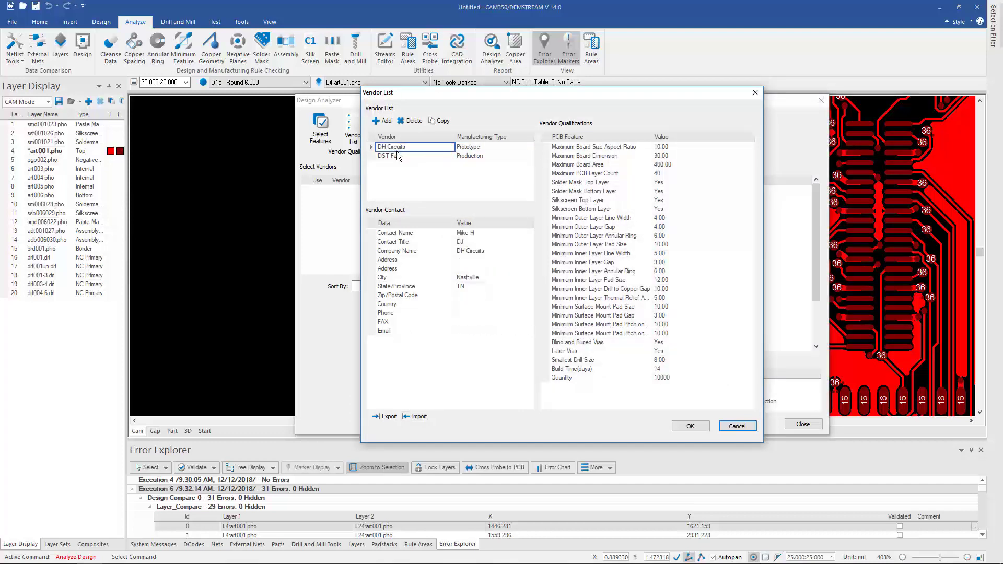
pyautogui.click(698, 426)
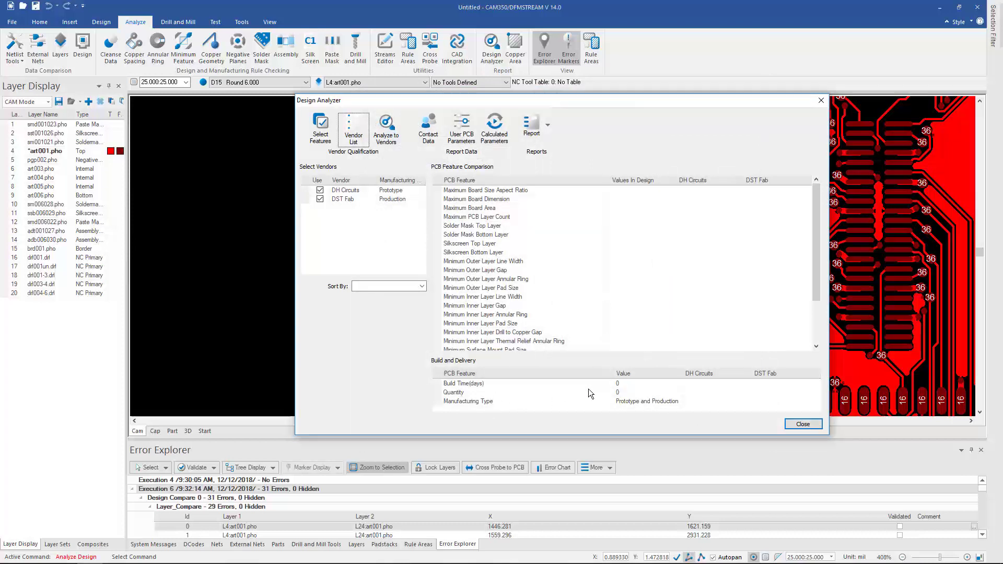
# Enter a Build Time of 3 days and a Quantity of 50.
pyautogui.click(646, 386)
pyautogui.click(646, 388)
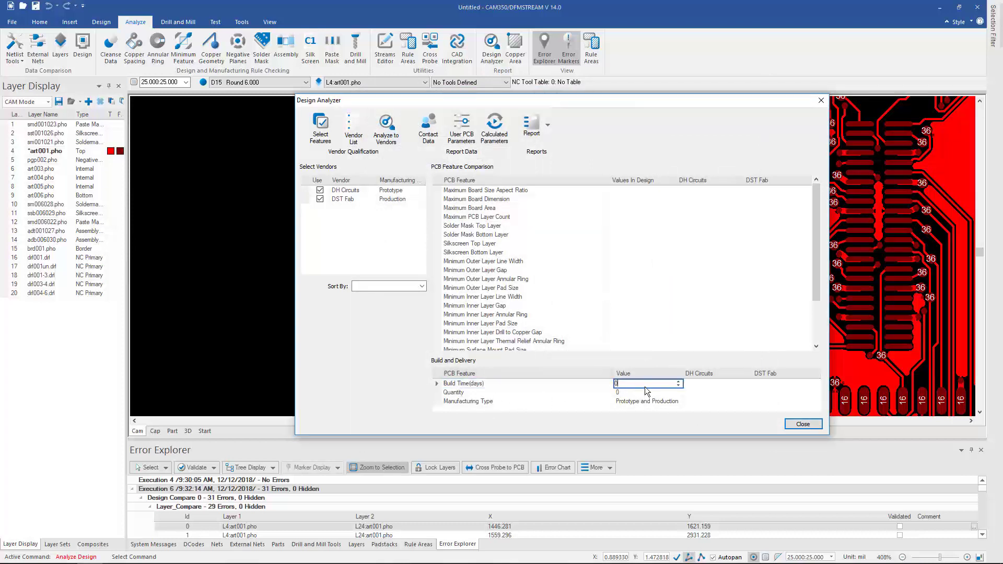
pyautogui.write('3')
pyautogui.click(643, 393)
pyautogui.press('BackSpace')
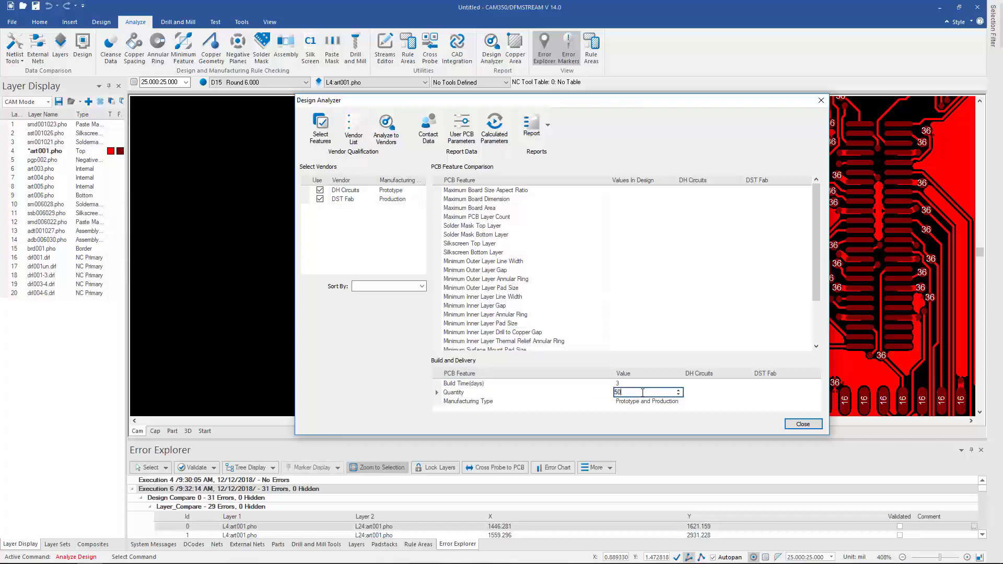
# Analyze the design against DH Circuits and DST Fab and review the pass/fail results.
pyautogui.click(374, 144)
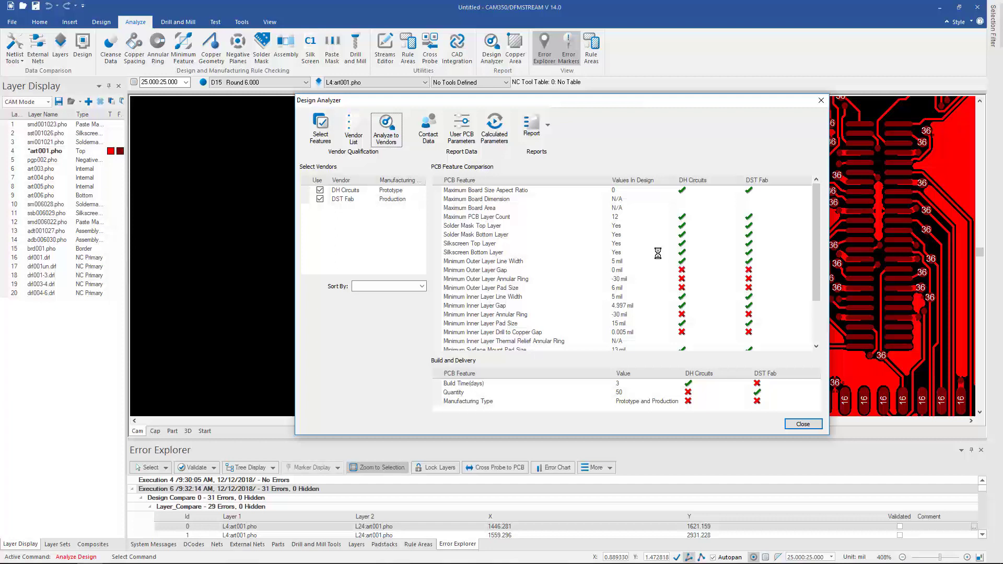
pyautogui.scroll(-2, 690, 282)
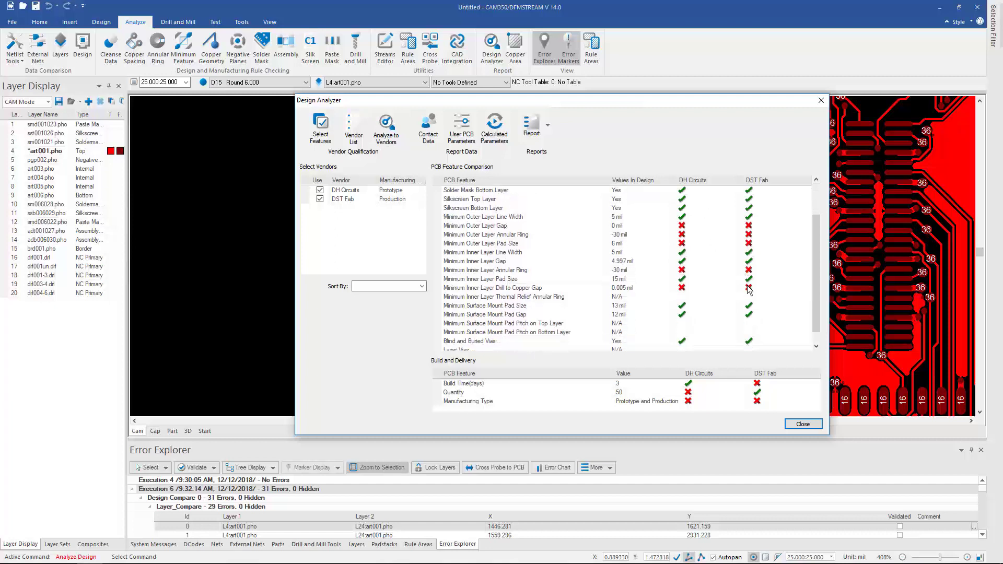
pyautogui.scroll(2, 694, 342)
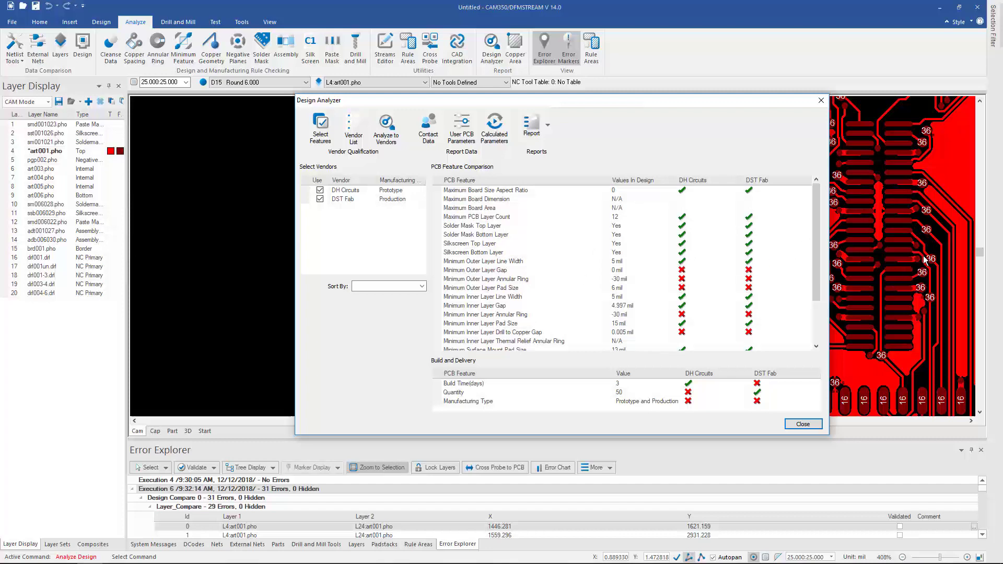
# Close Design Analyzer and show the Internal Signal Layers copper spacing constraints in the Streams editor.
pyautogui.click(803, 424)
pyautogui.click(385, 46)
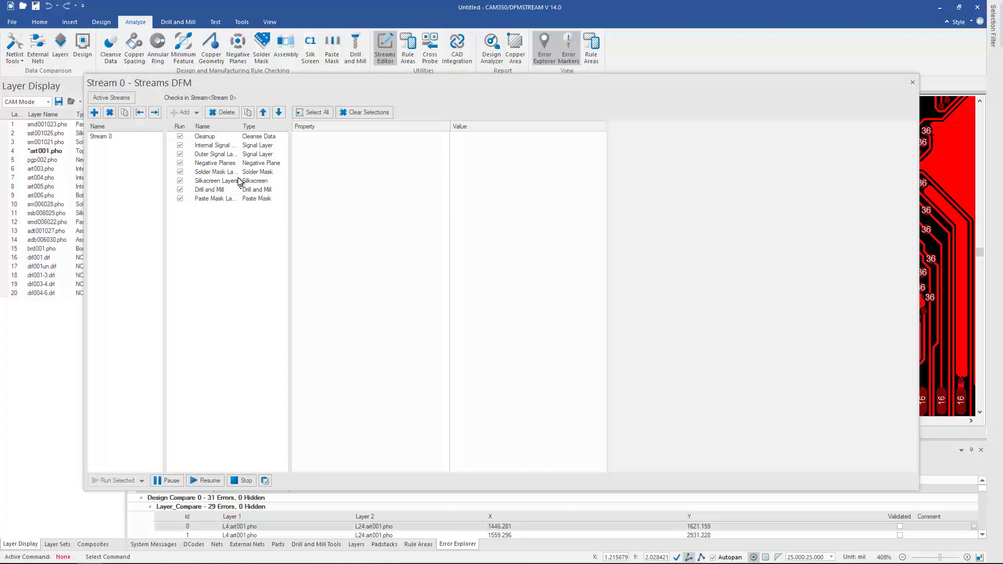
pyautogui.click(209, 147)
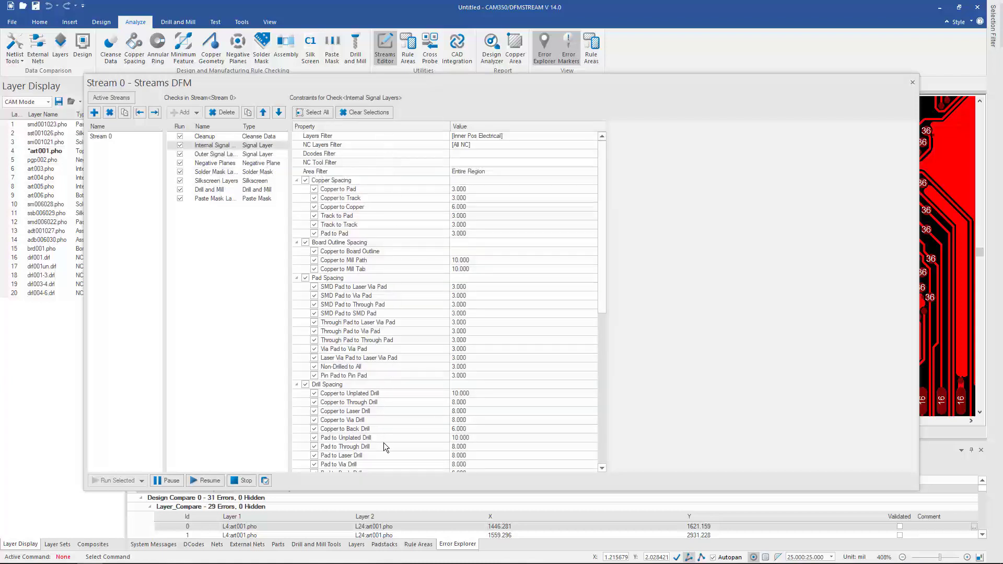
pyautogui.click(347, 181)
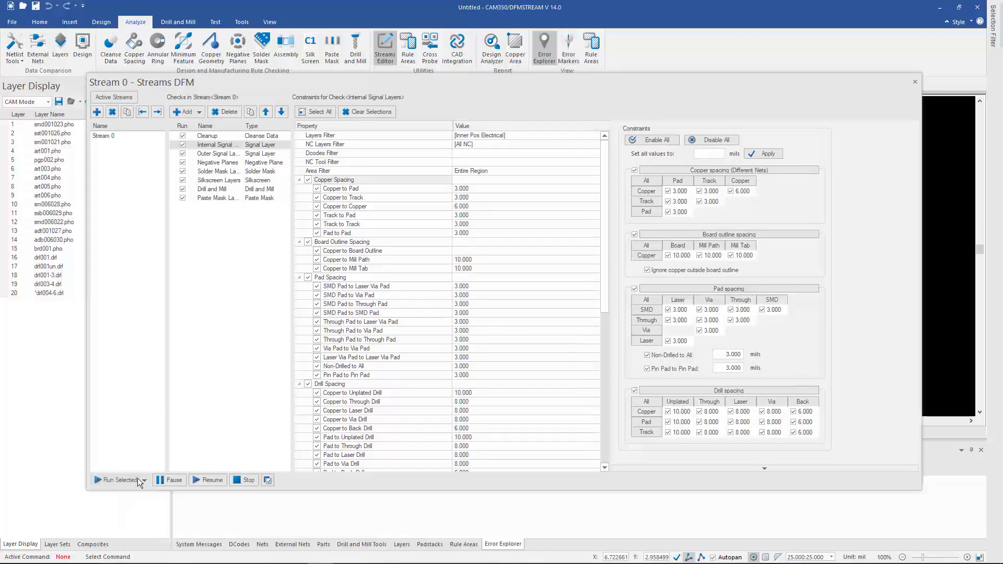
# Run the DFM stream on the entire design space and load its 5475 errors into Error Explorer.
pyautogui.click(141, 480)
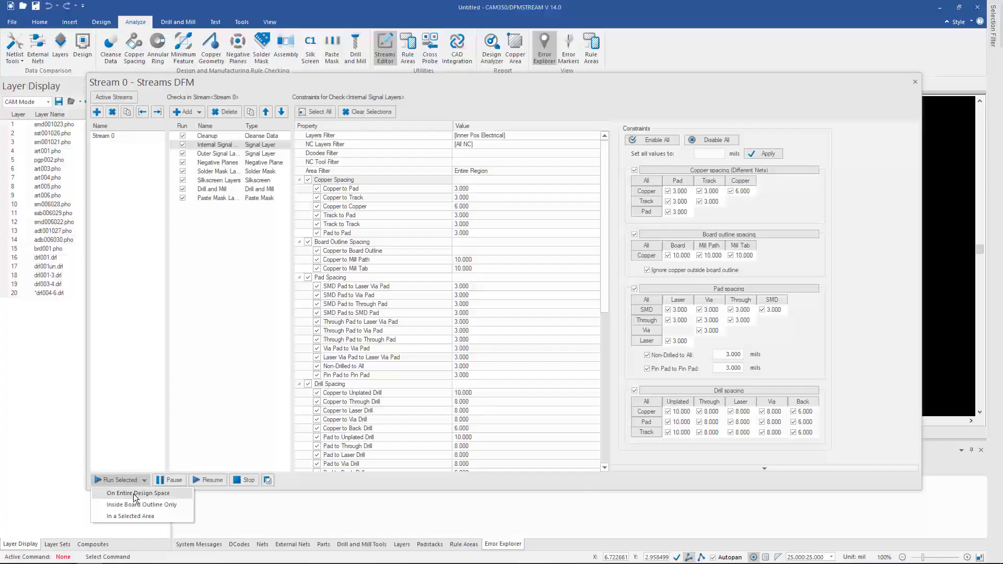
pyautogui.click(136, 494)
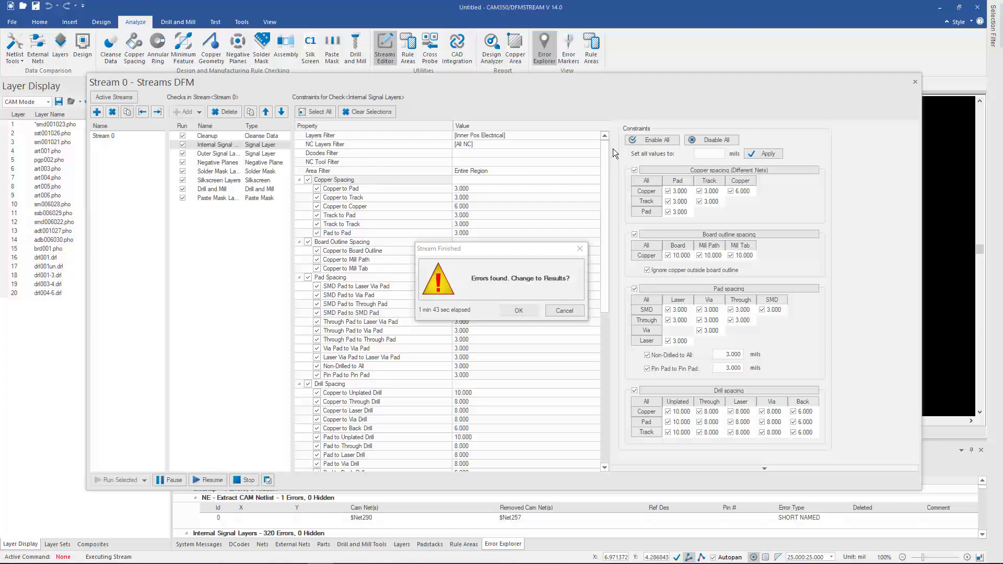
pyautogui.click(522, 311)
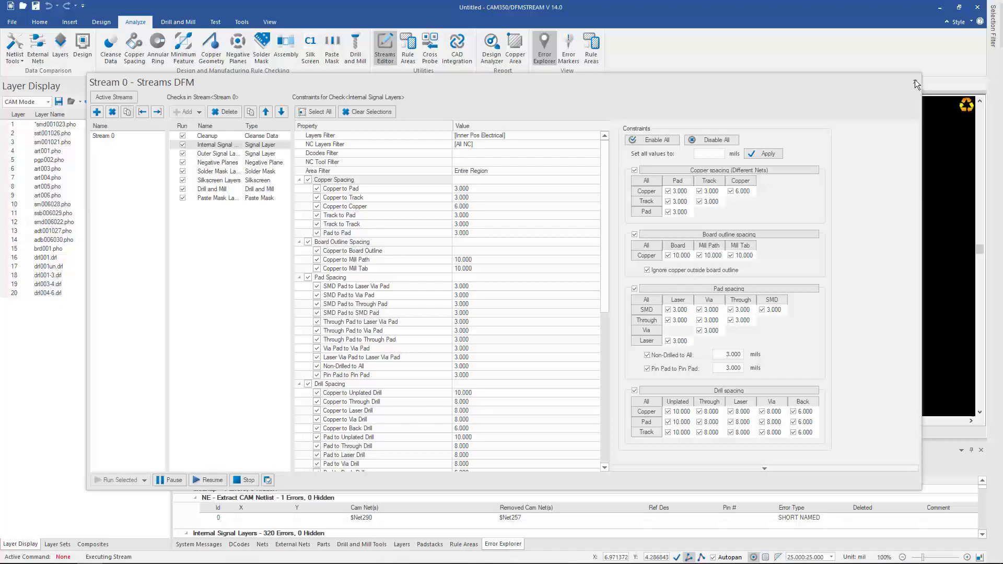
pyautogui.click(914, 83)
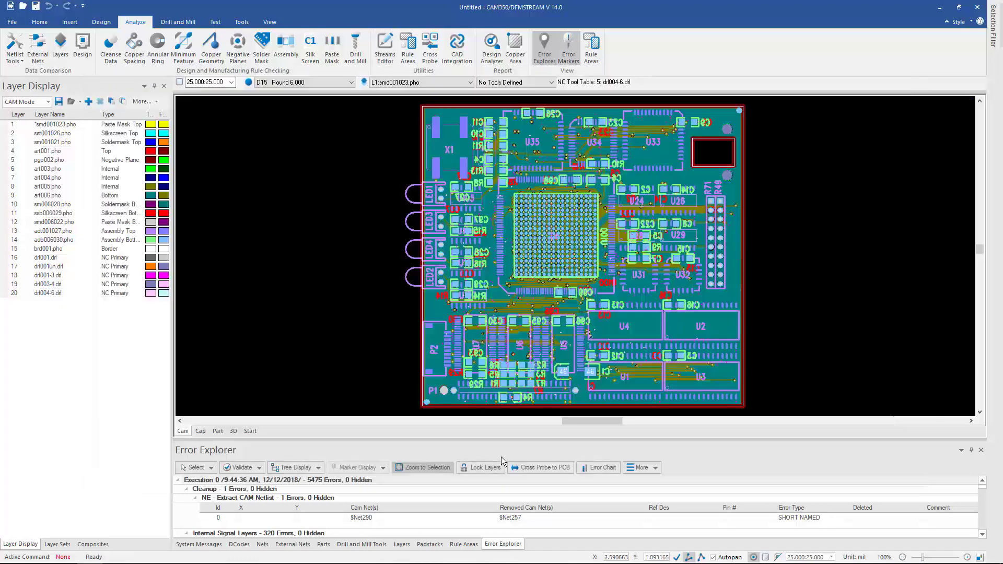
# Validate the 312 annular ring pad errors at 3.5 distance from the error bar chart.
pyautogui.moveTo(626, 439); pyautogui.dragTo(626, 332)
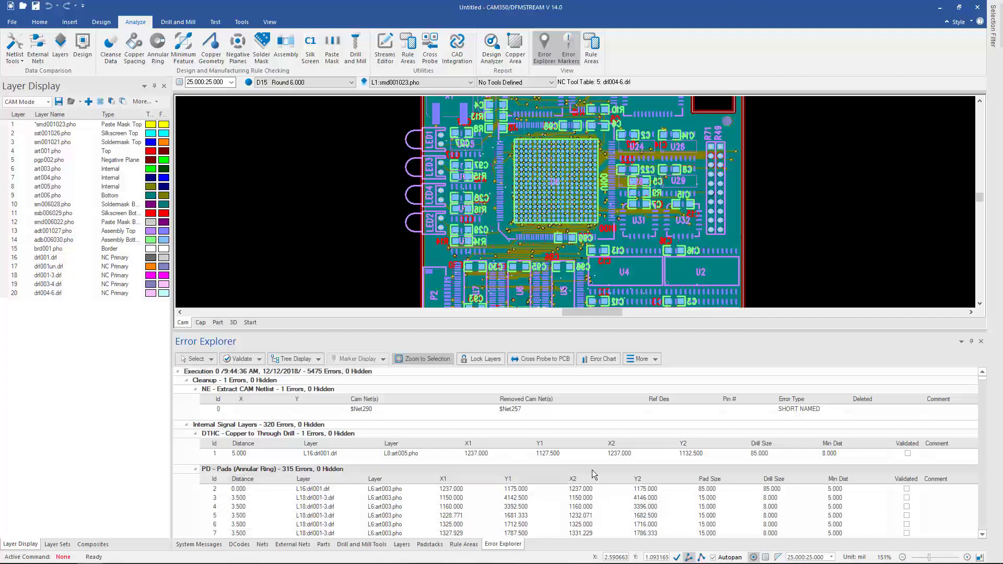
pyautogui.click(599, 359)
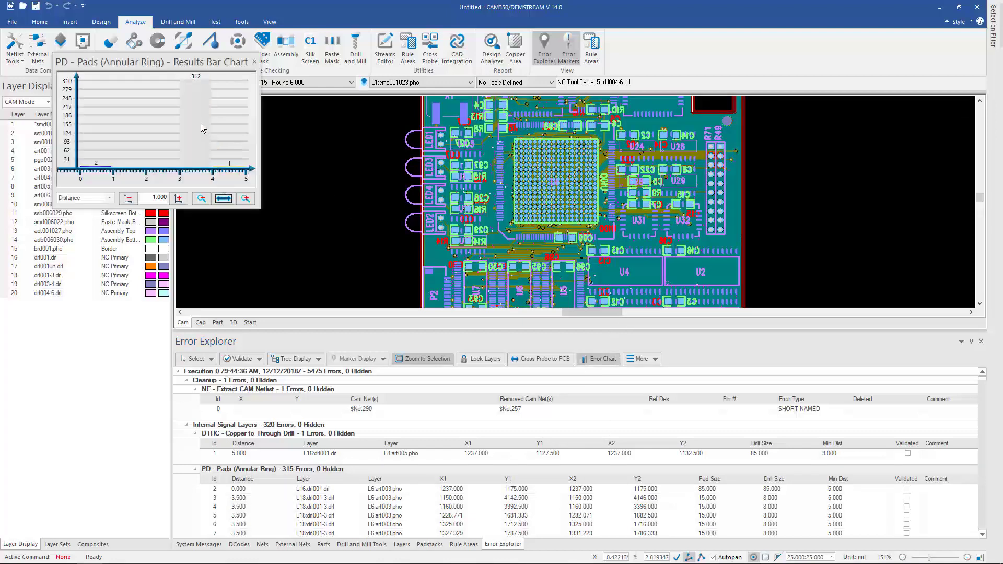
pyautogui.click(199, 121)
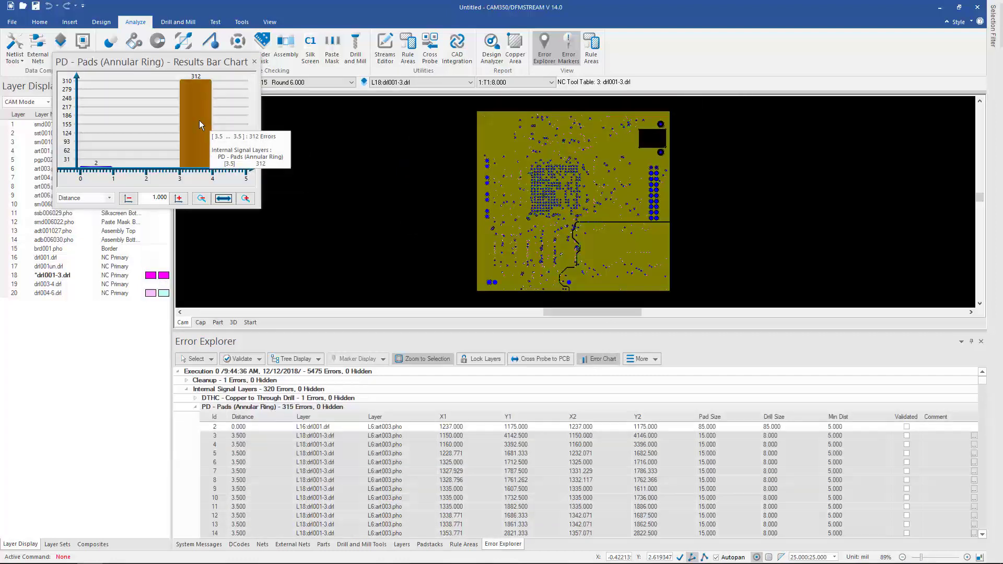
pyautogui.rightClick(199, 121)
pyautogui.click(229, 127)
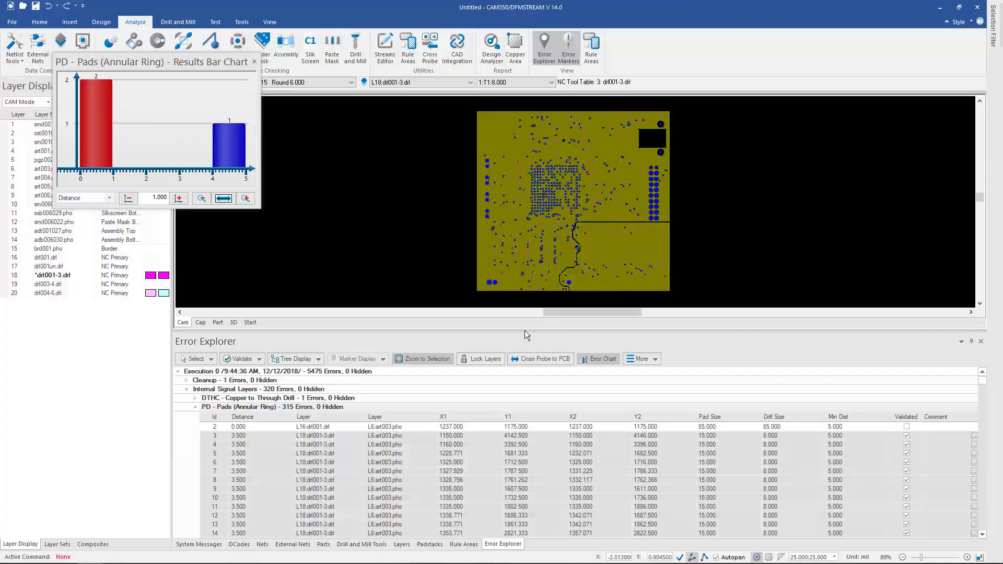
# Zoom the board to the DTHC copper-to-drill error (5.000 distance, minimum 8.000).
pyautogui.click(254, 62)
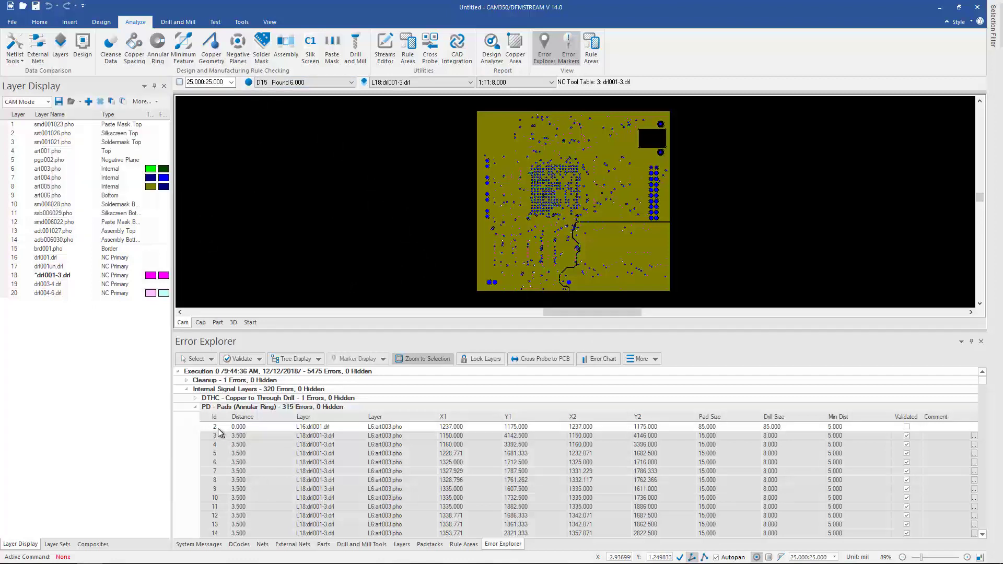
pyautogui.click(196, 398)
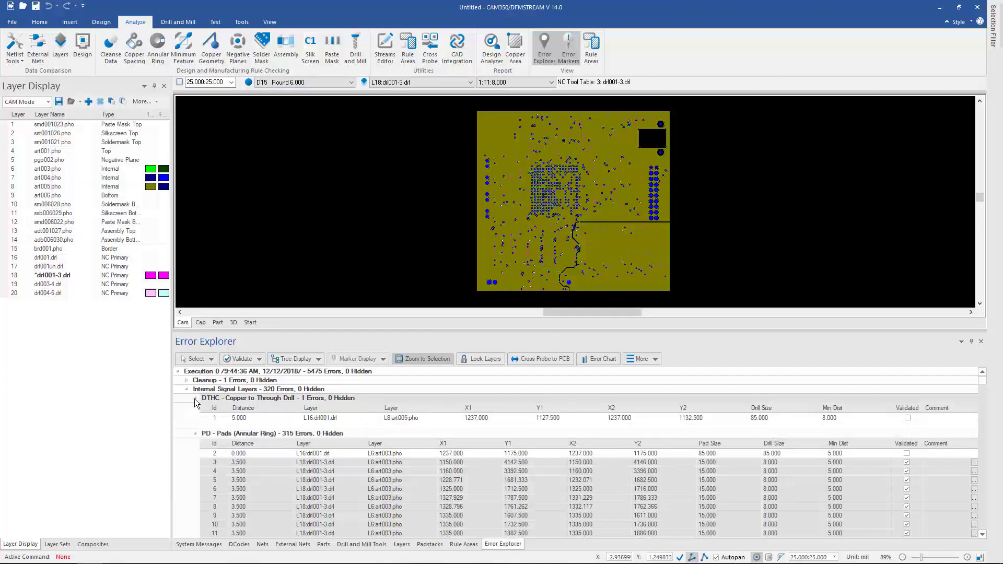
pyautogui.click(266, 419)
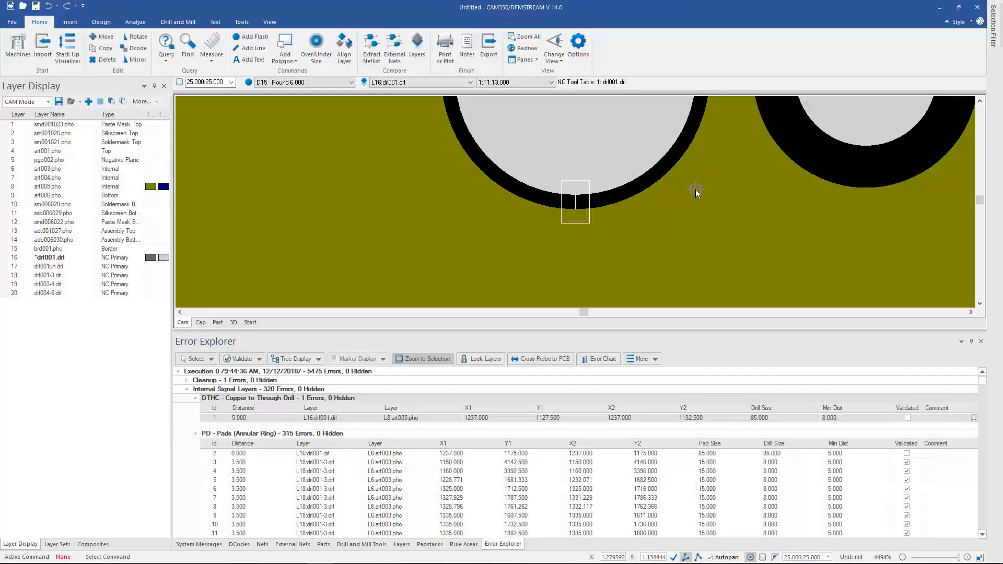
# Inspect the DTHC drill barrels in a 3D board view, then collapse the PD - Pads (Annular Ring) group.
pyautogui.click(234, 322)
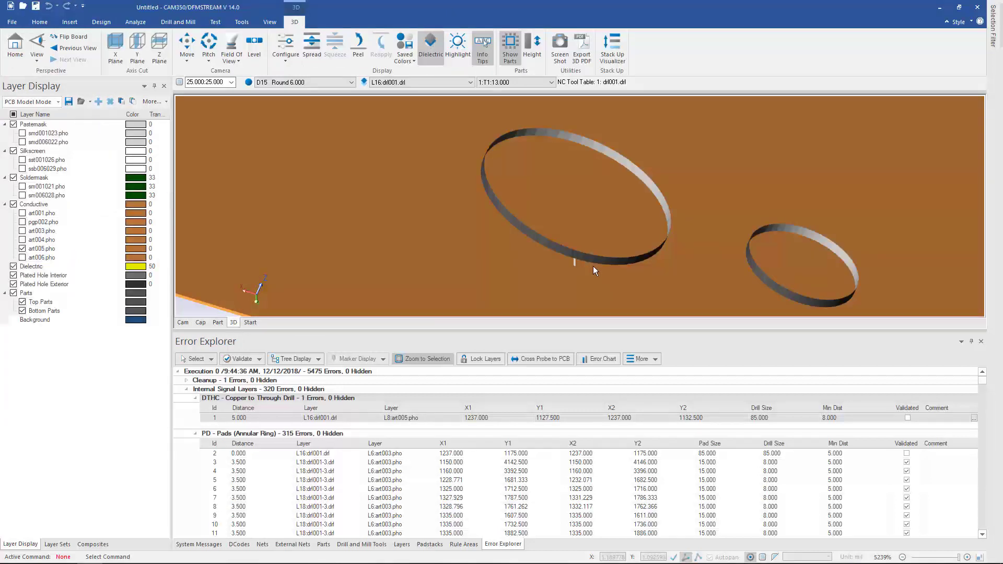
pyautogui.moveTo(604, 271); pyautogui.dragTo(560, 271)
pyautogui.moveTo(531, 260)
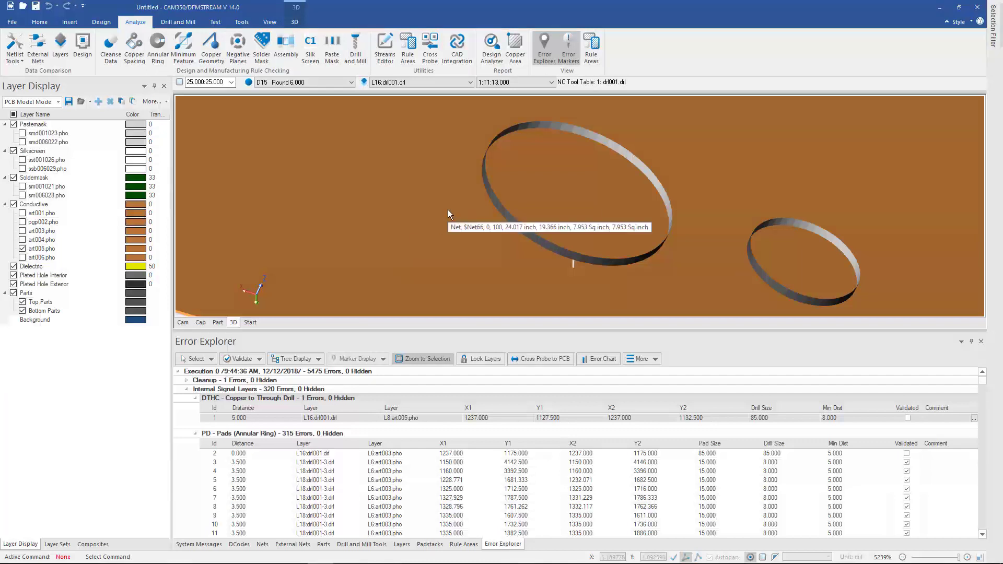
pyautogui.moveTo(354, 189)
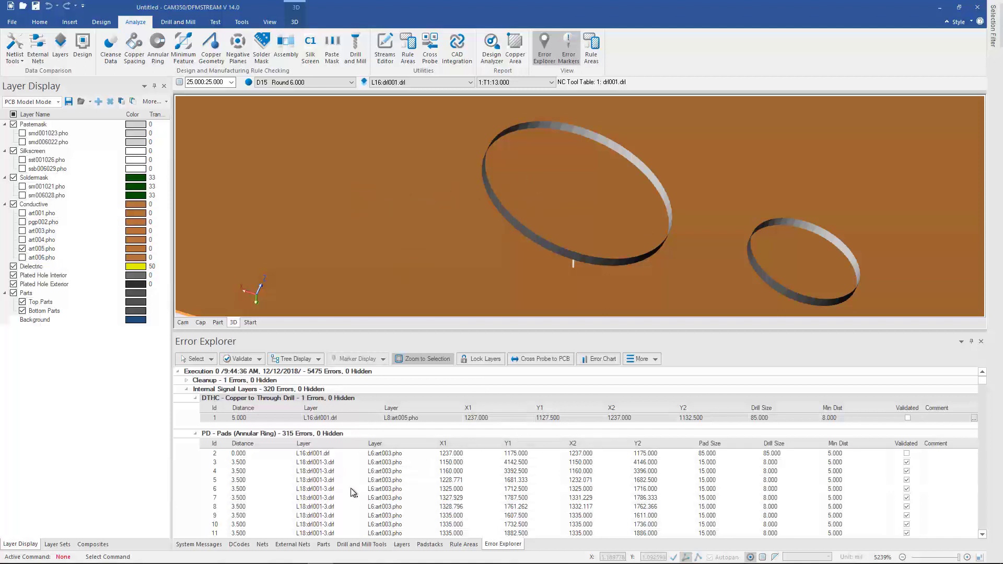
pyautogui.click(194, 434)
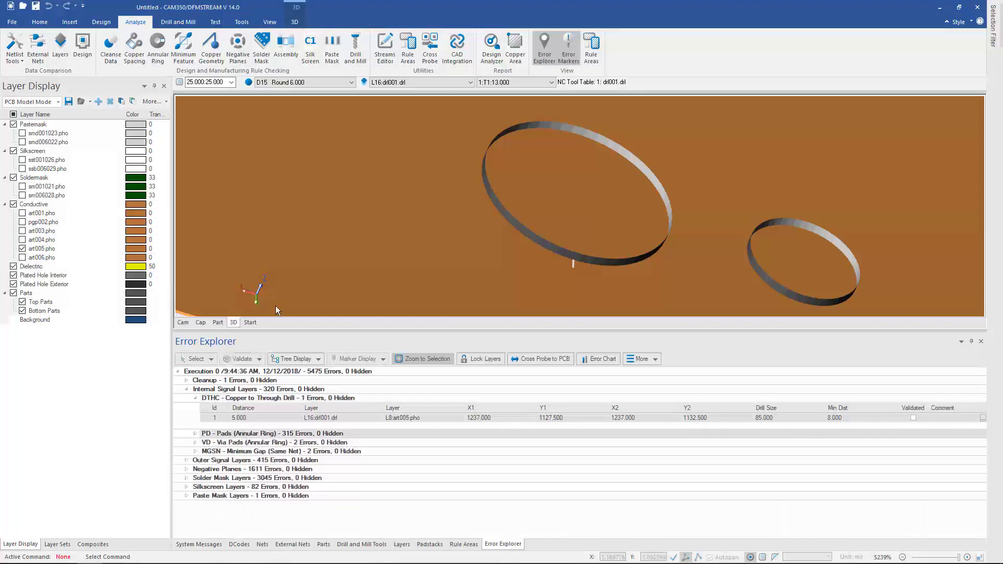
# Set every annular ring minimum to 4.000 mil and run the check on the entire design.
pyautogui.click(183, 322)
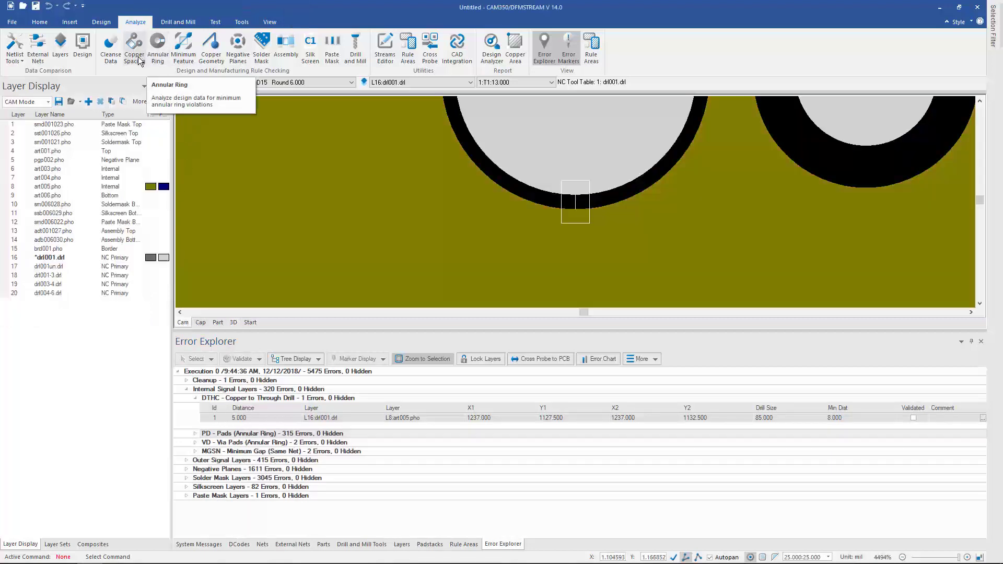
pyautogui.click(158, 57)
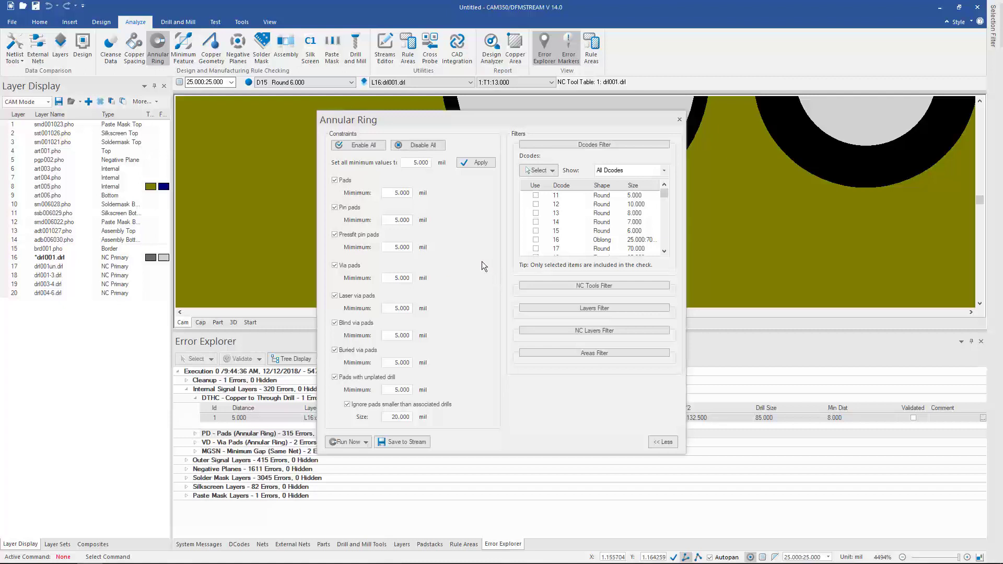
pyautogui.moveTo(414, 163); pyautogui.dragTo(449, 165)
pyautogui.click(477, 164)
pyautogui.click(367, 443)
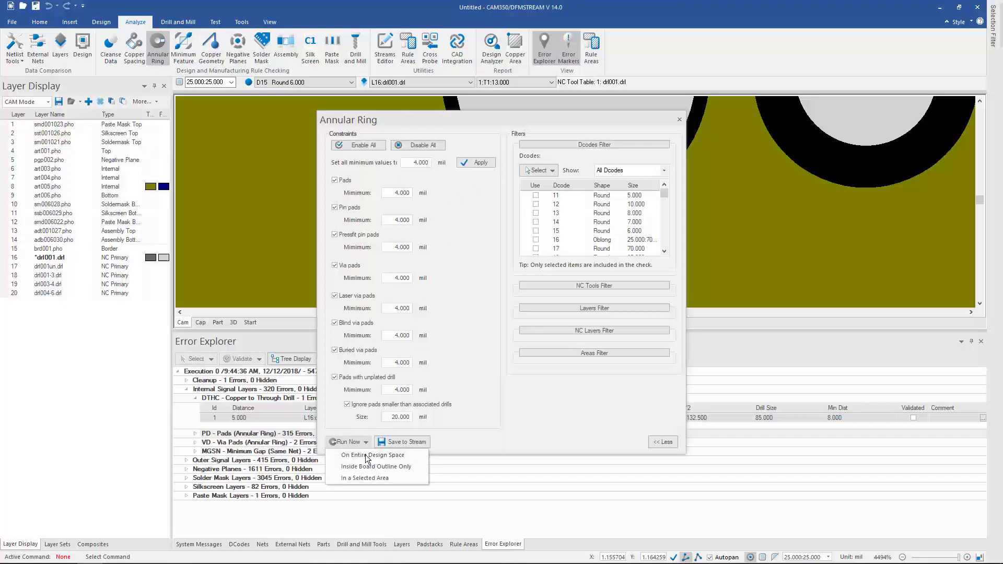
pyautogui.click(366, 456)
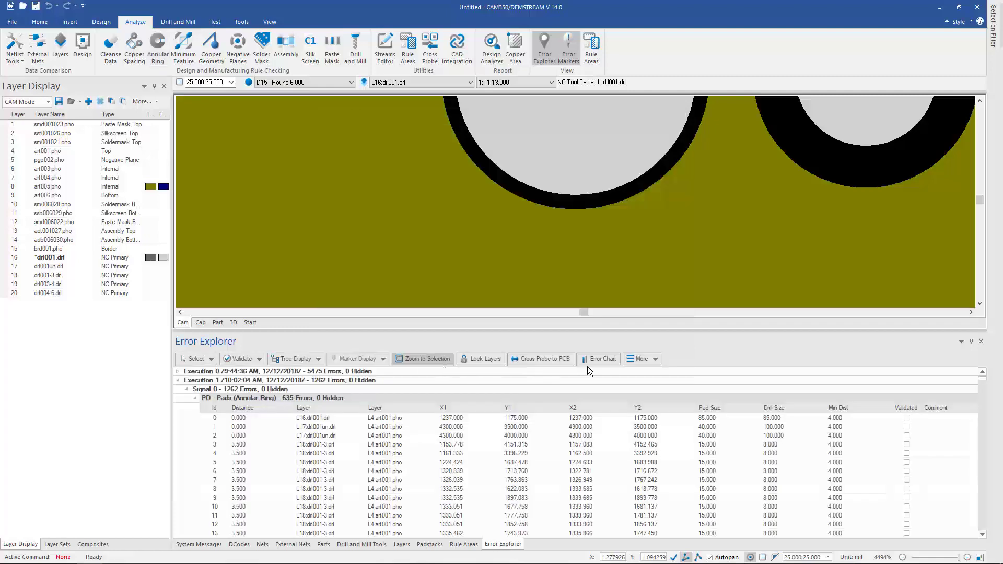
pyautogui.click(606, 360)
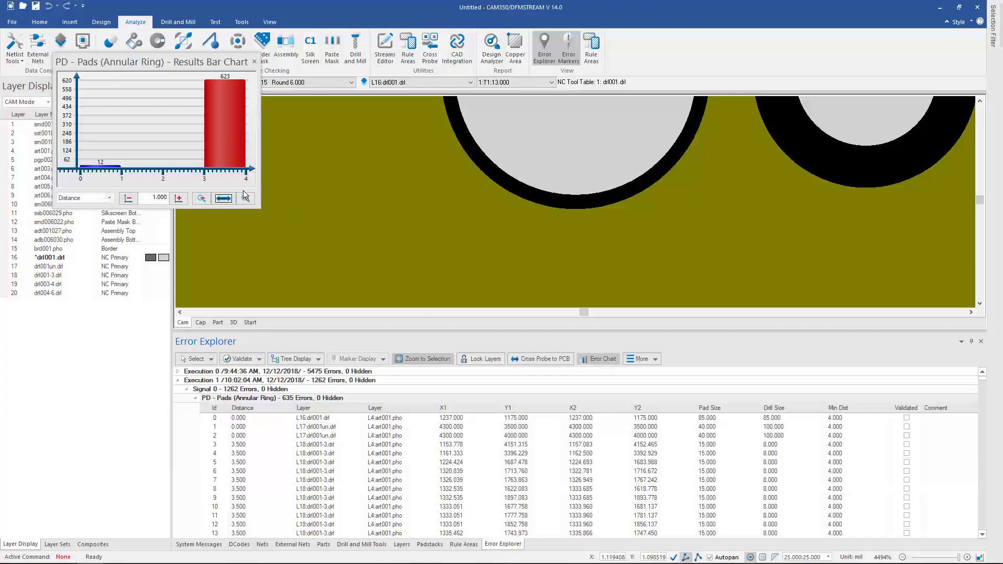
pyautogui.moveTo(233, 130)
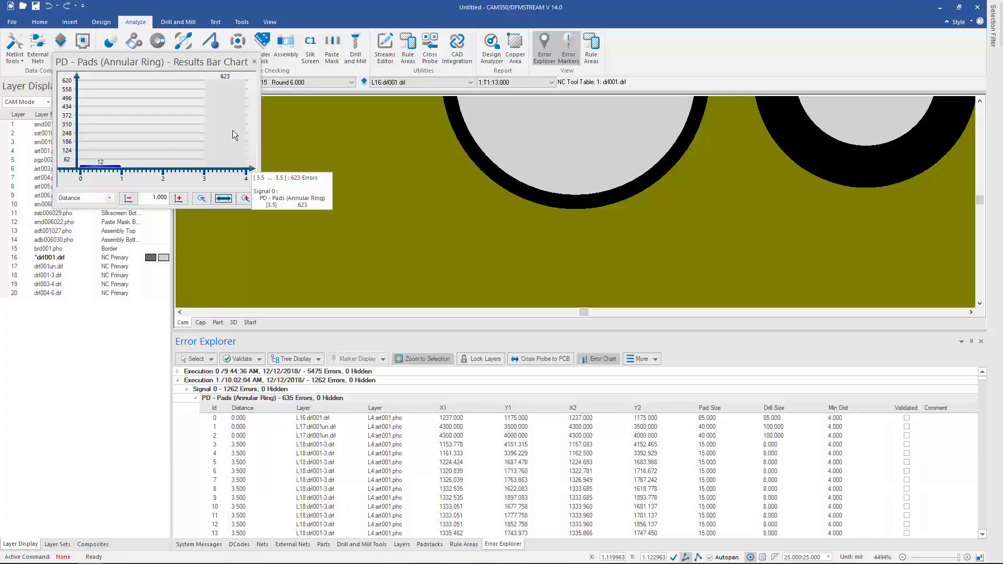
pyautogui.click(255, 62)
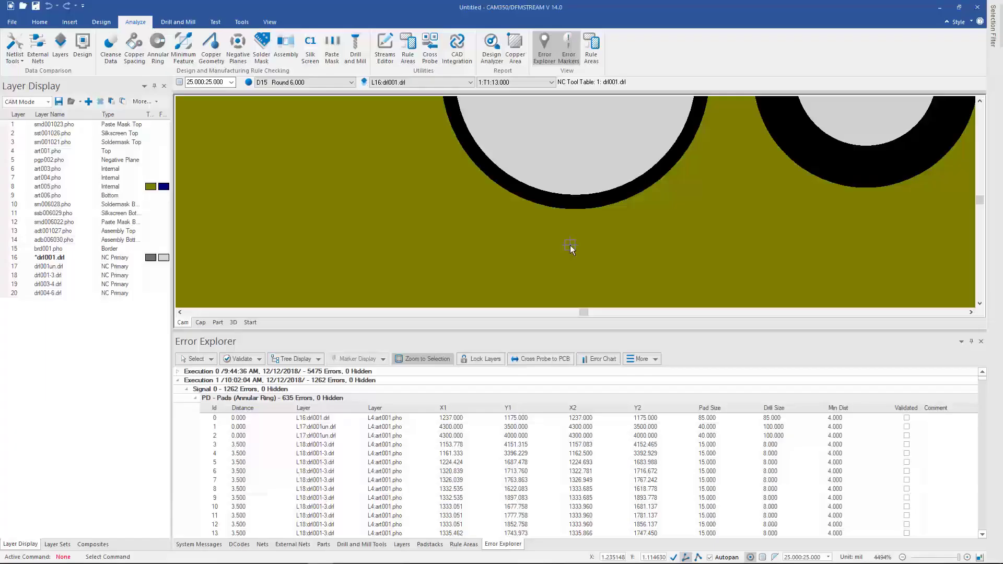
# Check the DFM Streams Editor, then review its settings under File > Options > Streams Editor.
pyautogui.click(384, 54)
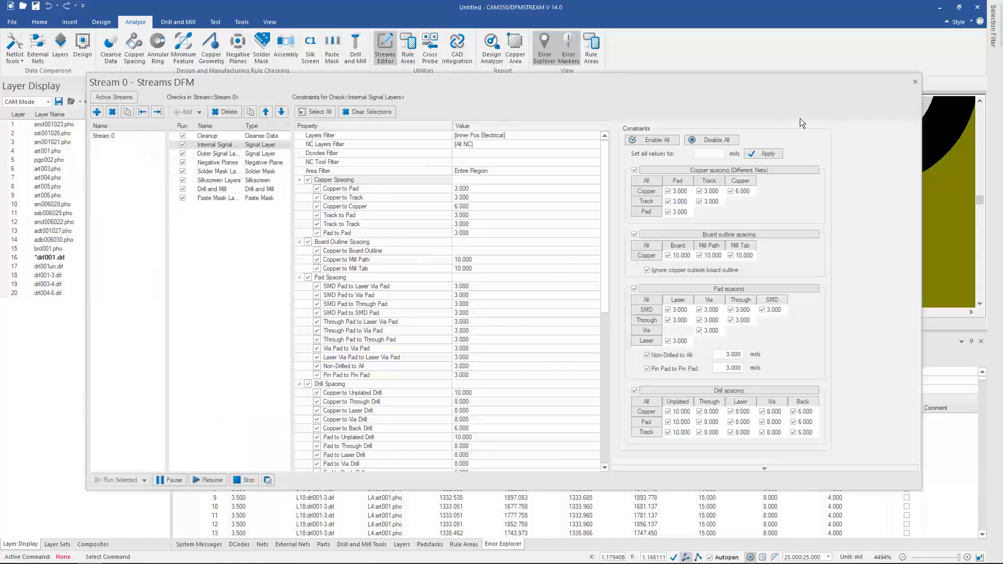
pyautogui.click(915, 83)
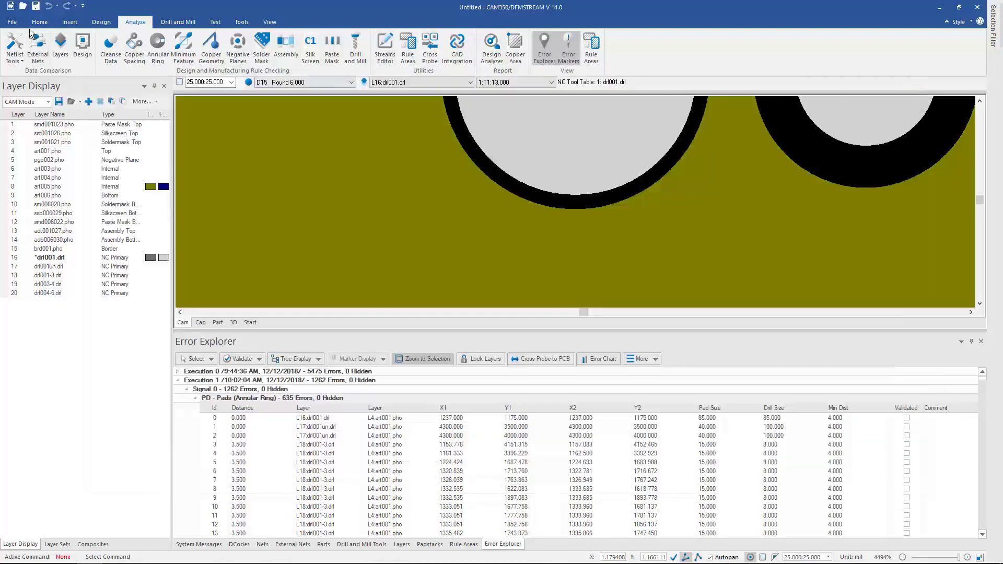
pyautogui.click(15, 23)
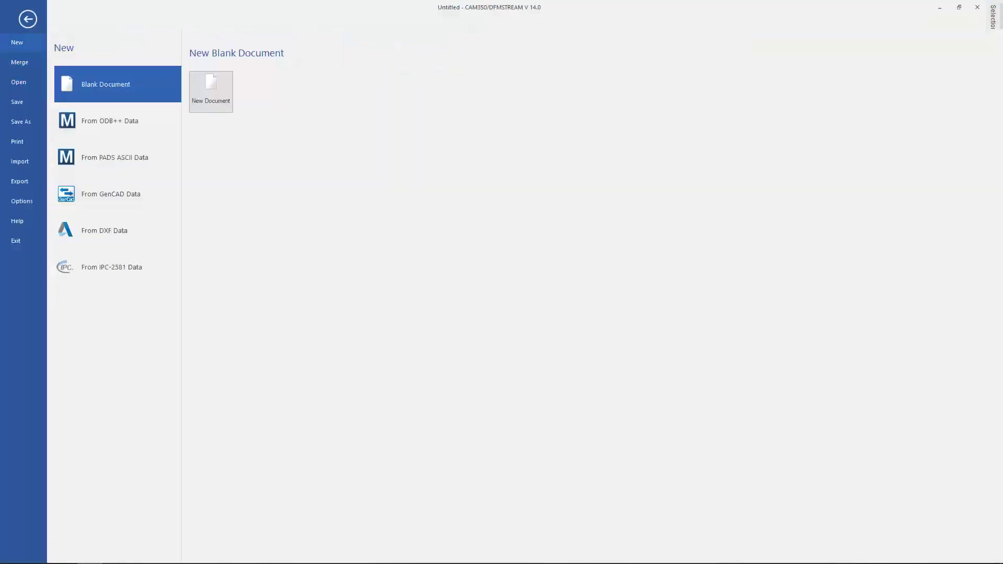
pyautogui.click(22, 201)
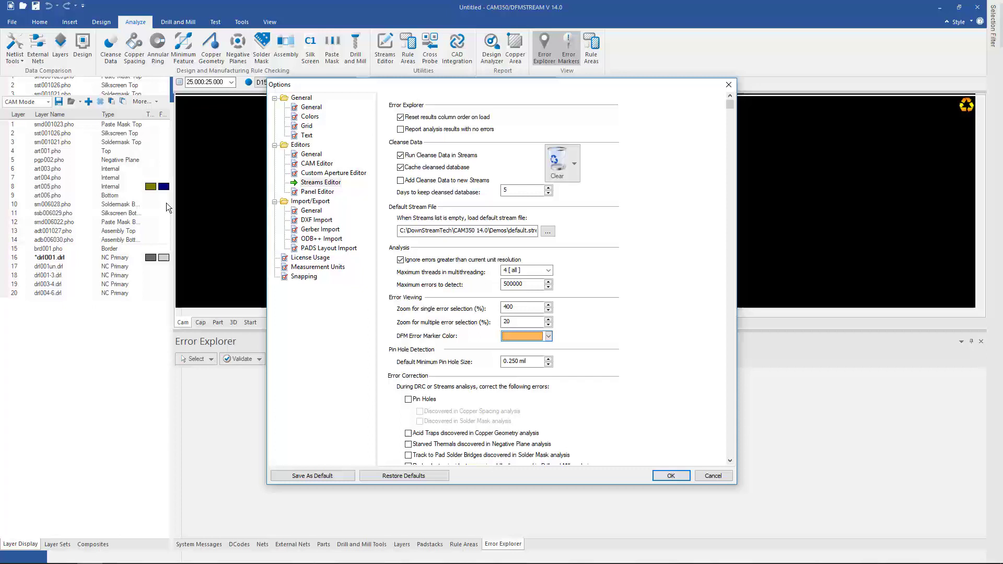
pyautogui.click(317, 183)
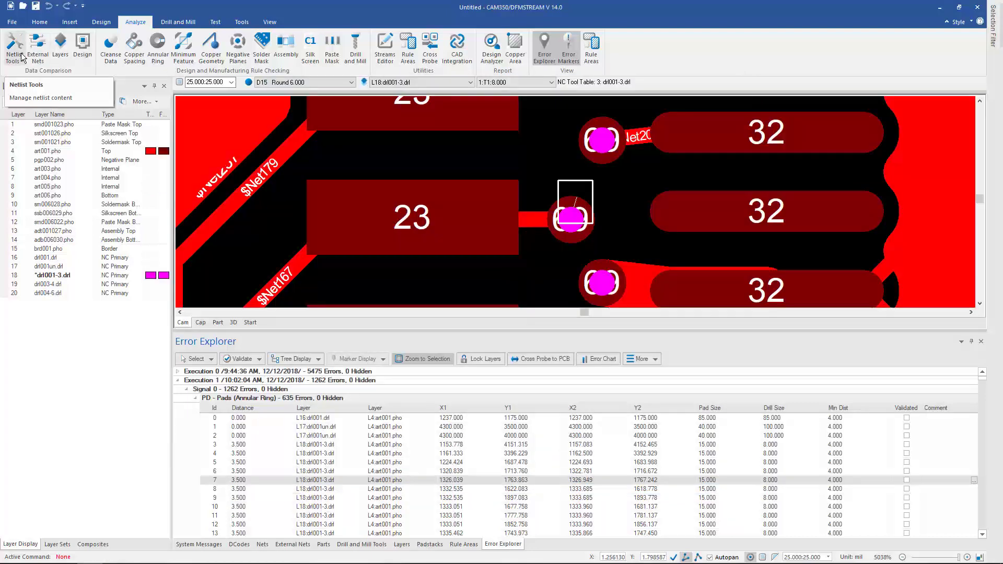
pyautogui.moveTo(527, 214)
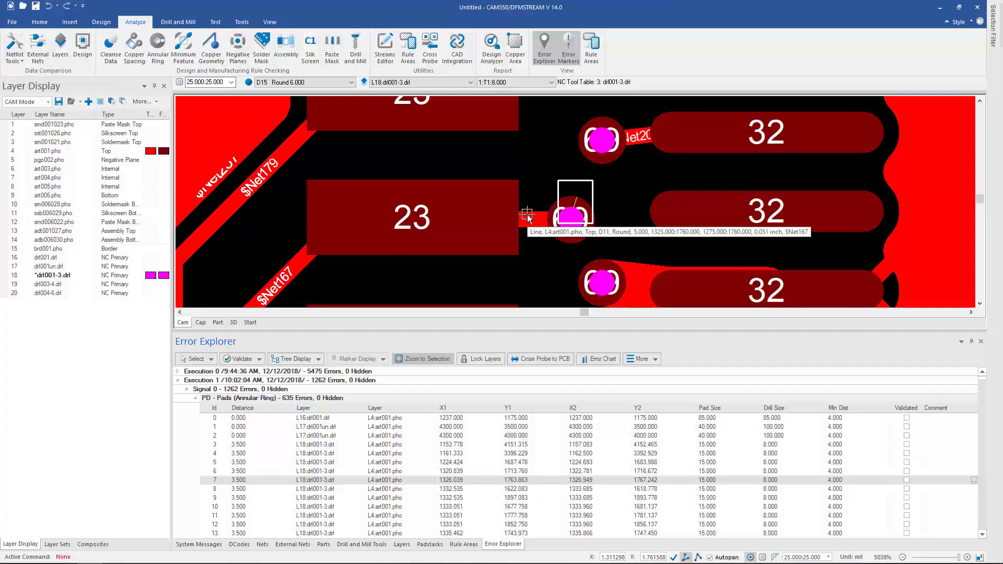